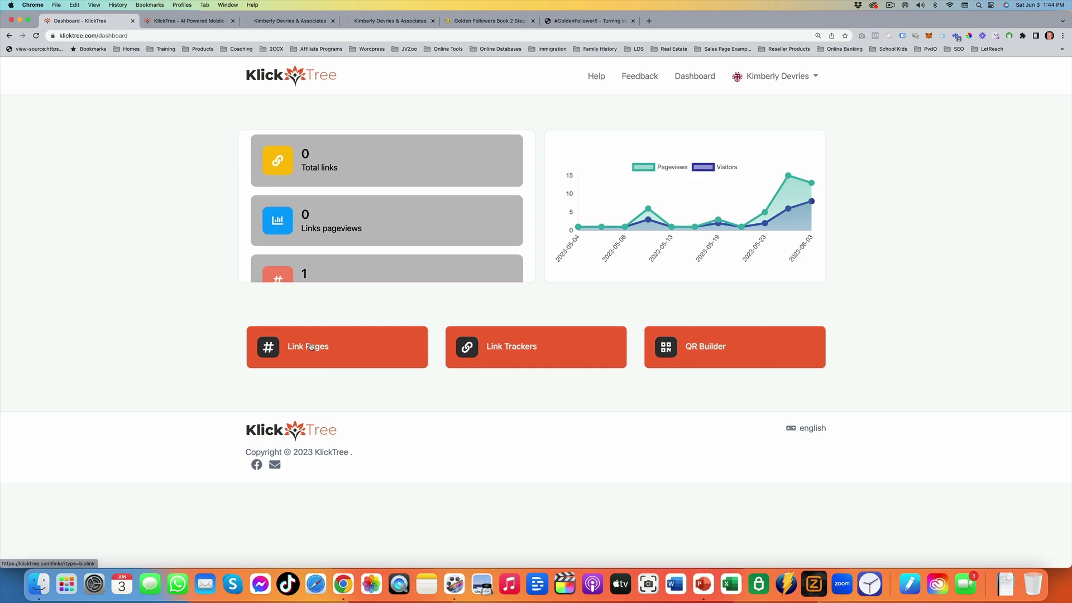
Step: Start a new link page and enter Testing as its short URL alias
left_click(310, 347)
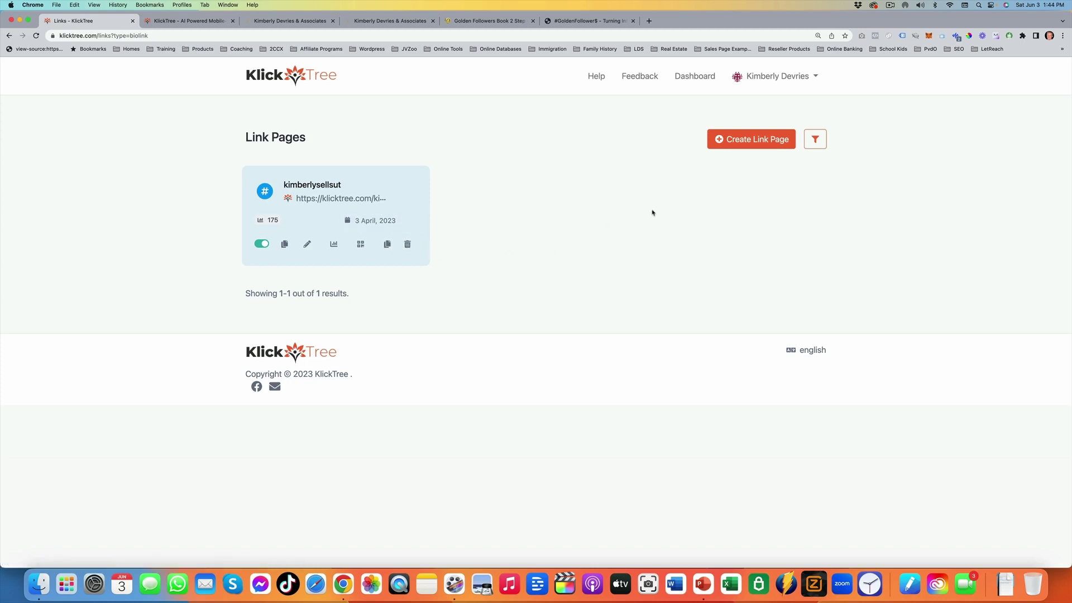
left_click(738, 147)
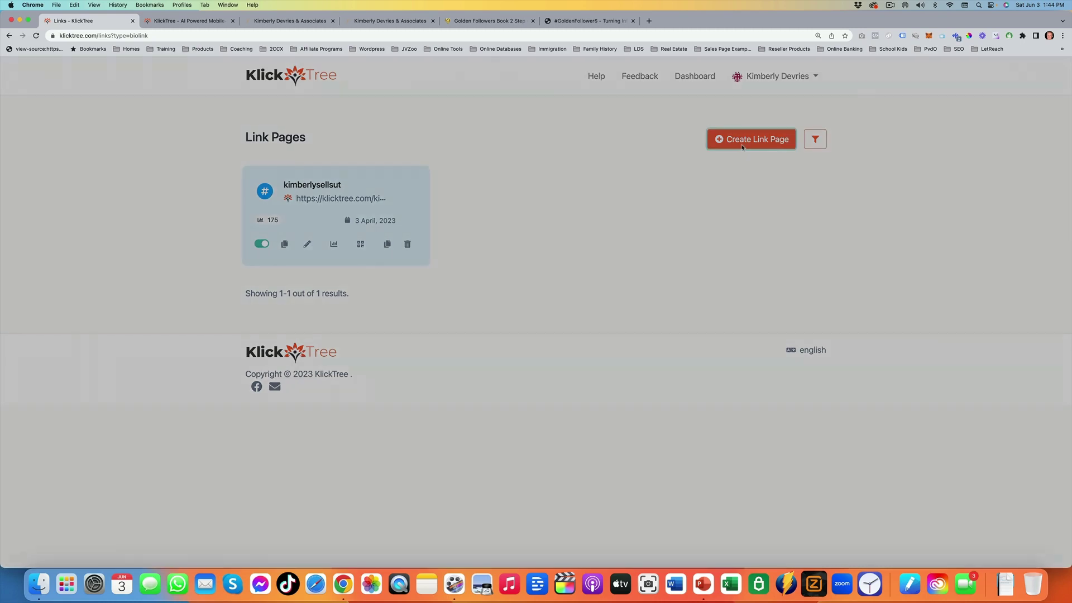
left_click(595, 291)
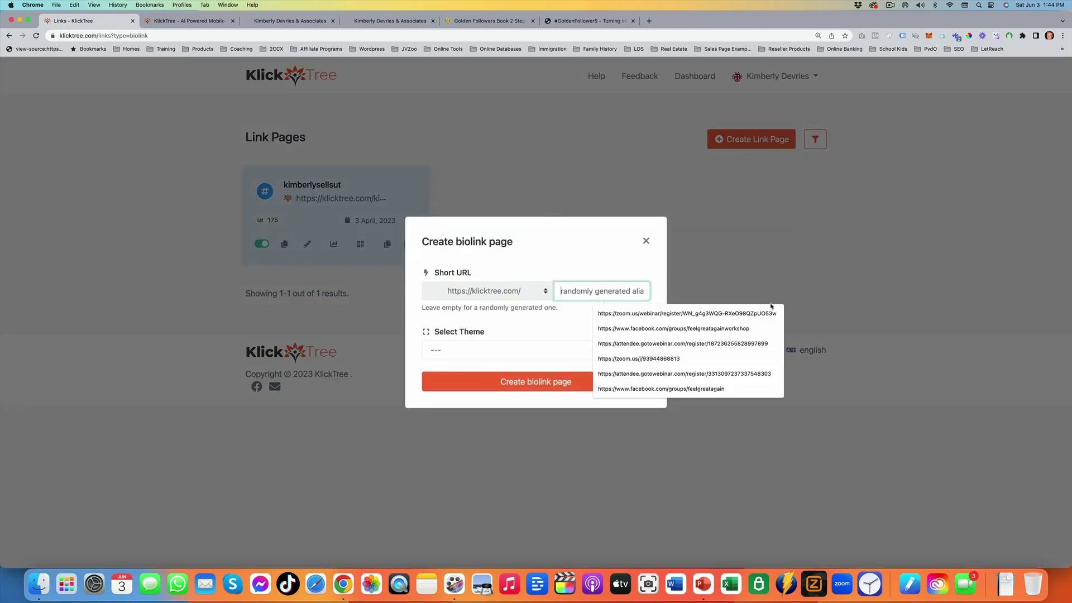
type("Testing")
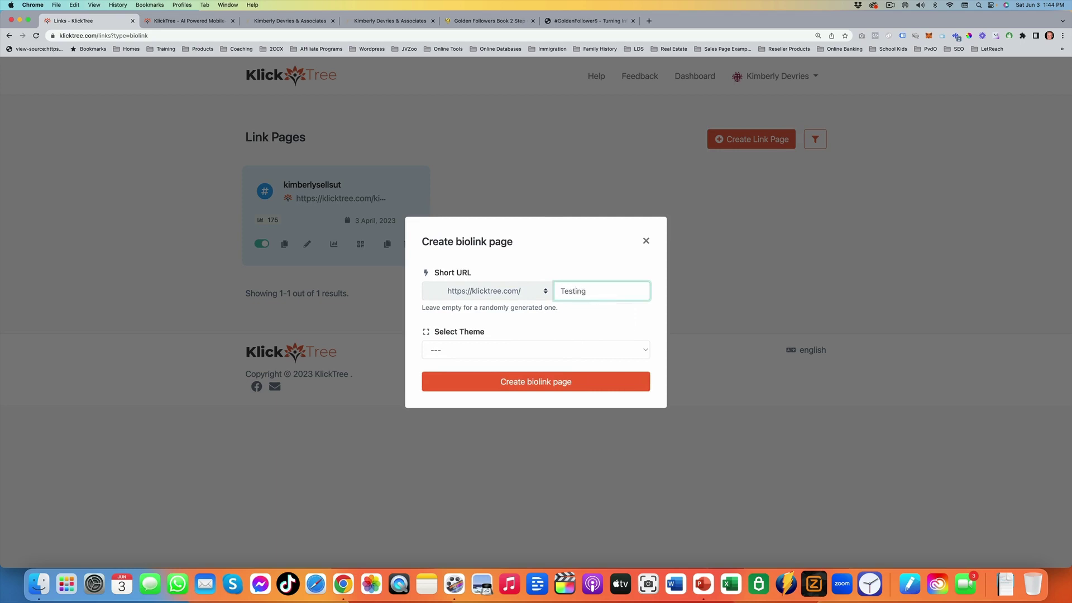
Step: Select the Supplements theme for the new page, look through its full preview and close the preview
left_click(516, 350)
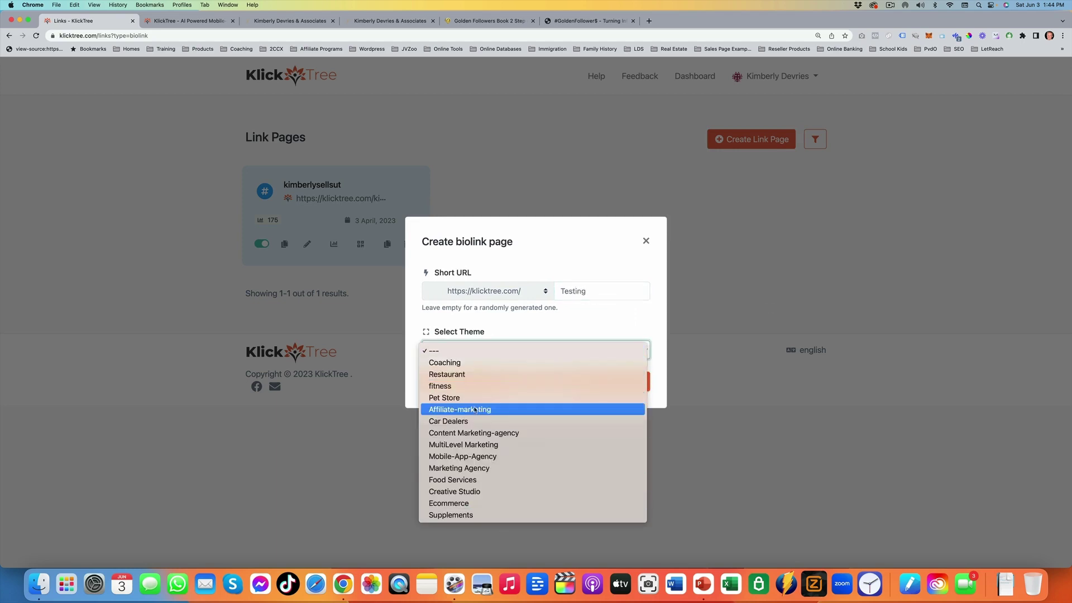
left_click(452, 515)
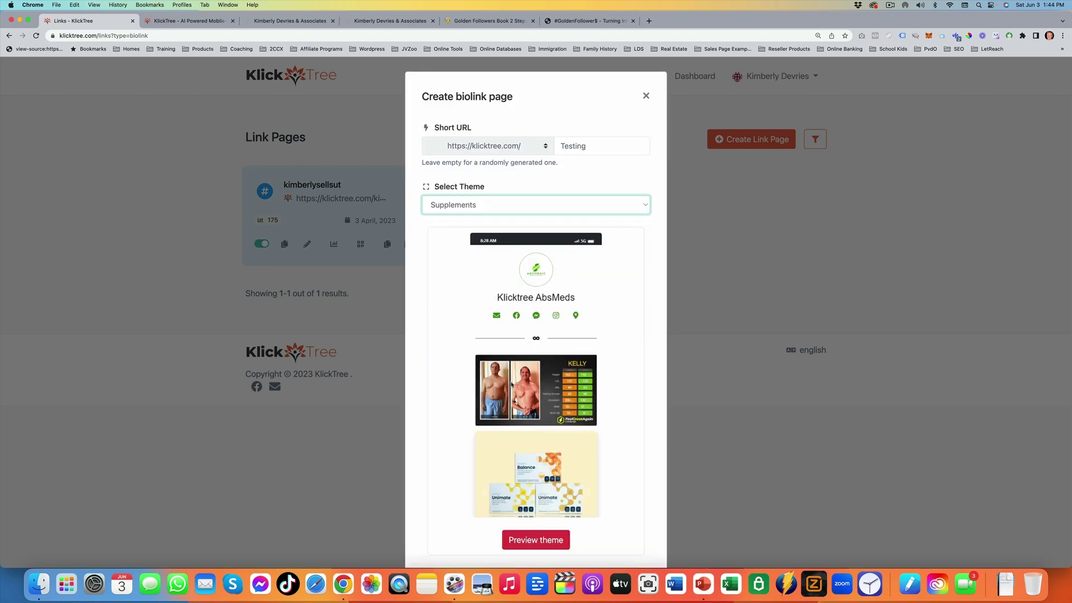
scroll(527, 310, "down", 3)
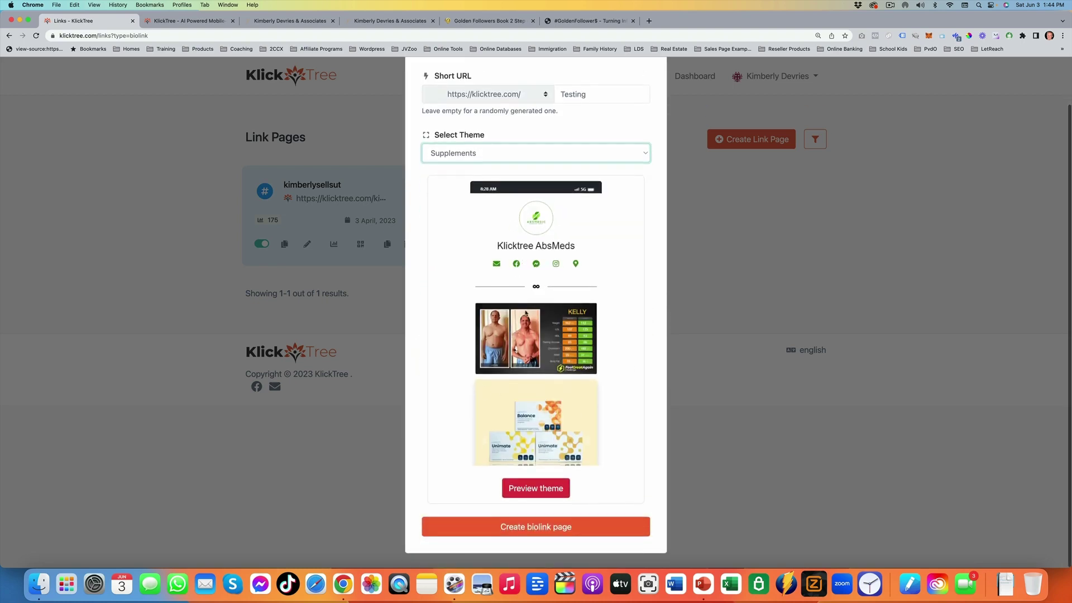
scroll(531, 357, "up", 3)
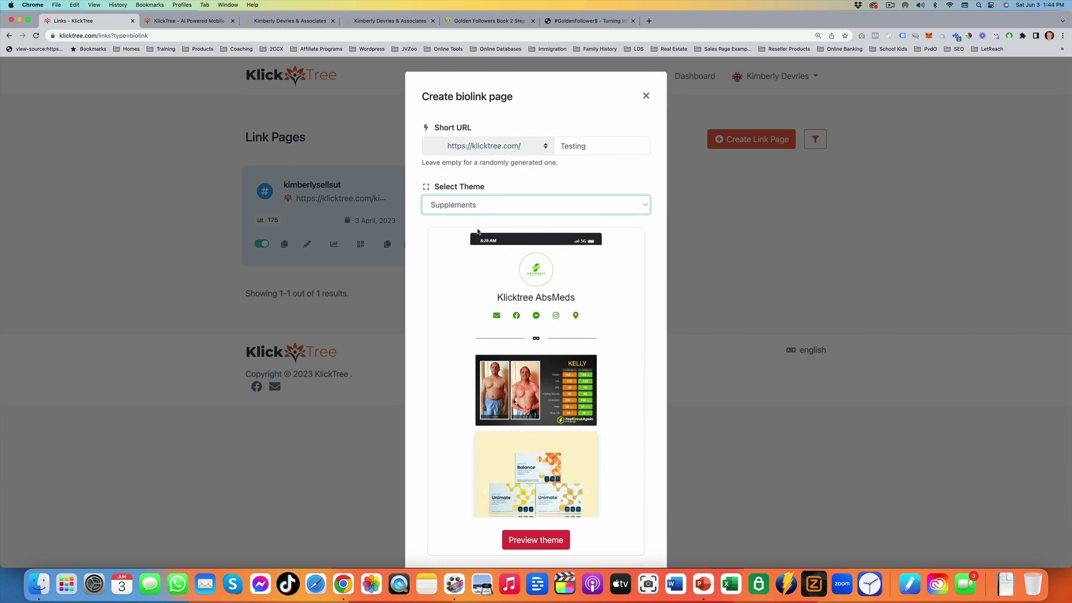
scroll(477, 234, "down", 2)
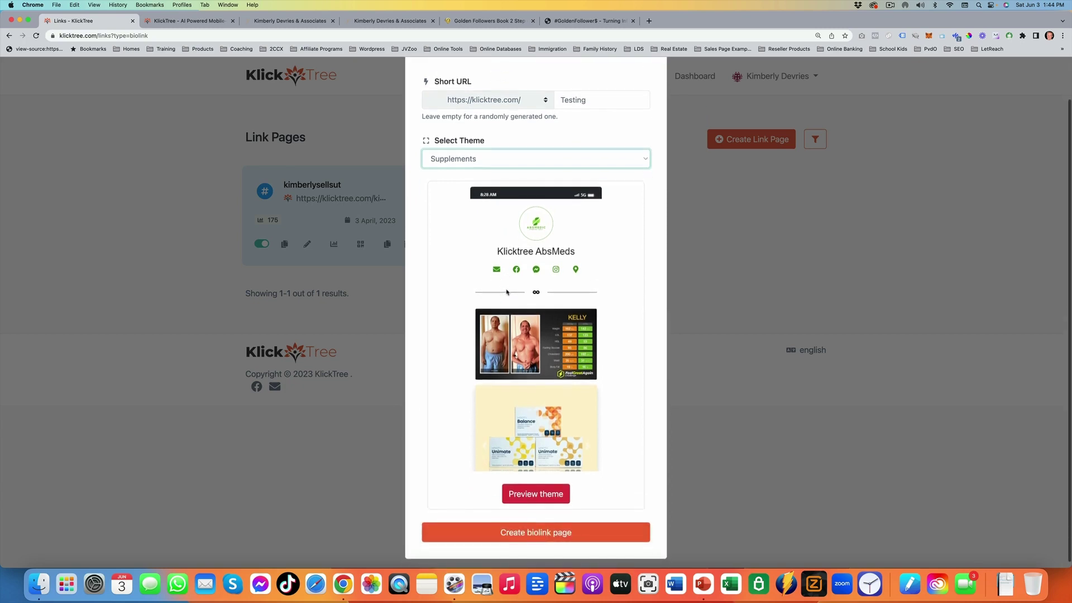
left_click(550, 495)
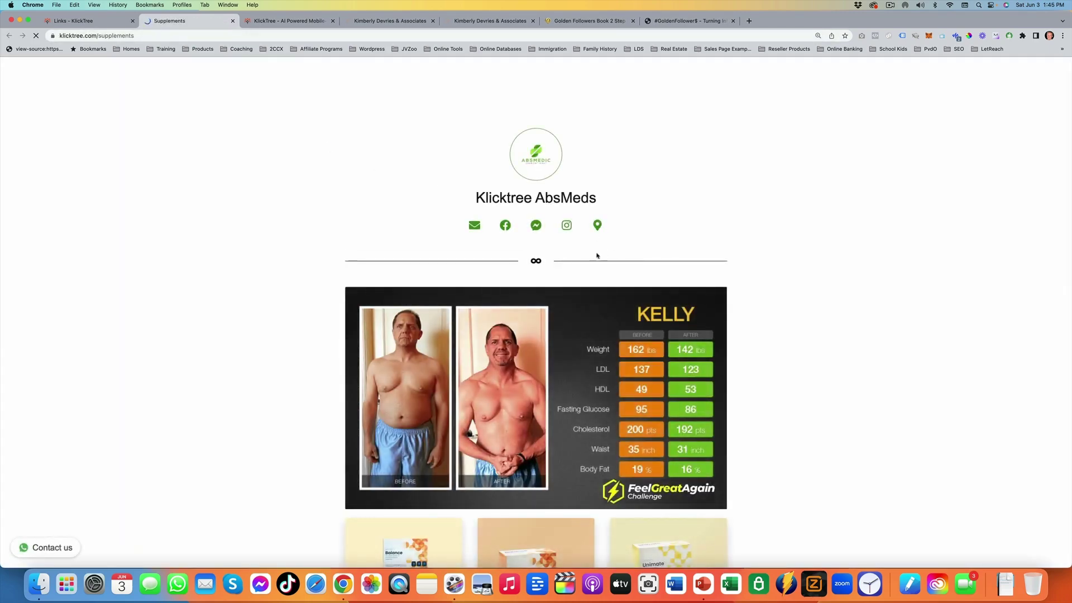
scroll(592, 251, "down", 10)
scroll(583, 255, "up", 10)
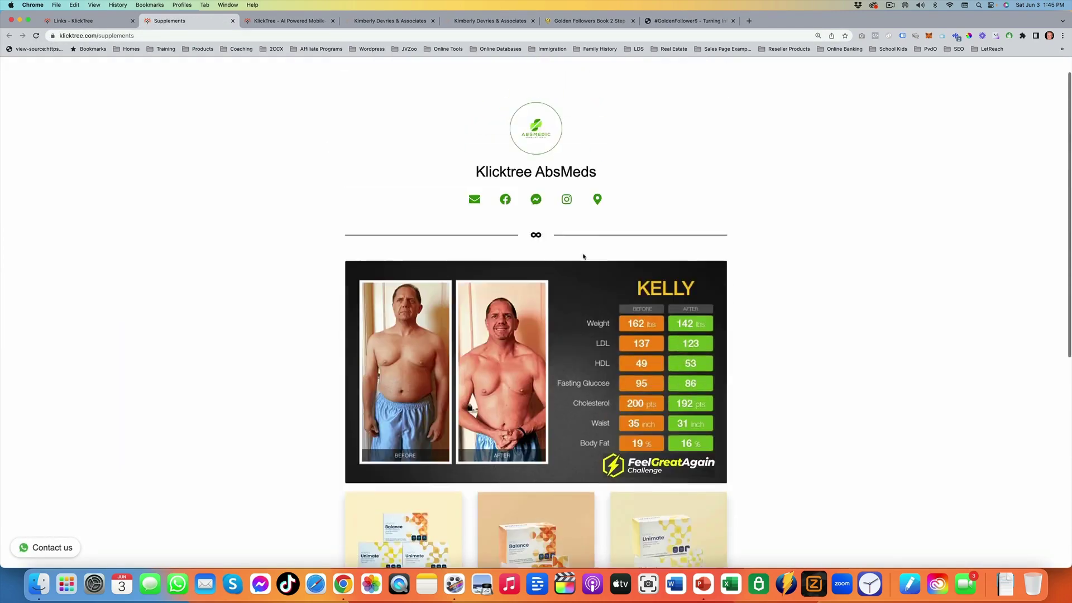
key("super+w")
Step: Switch the theme to Coaching and look over its sample layout
left_click(502, 214)
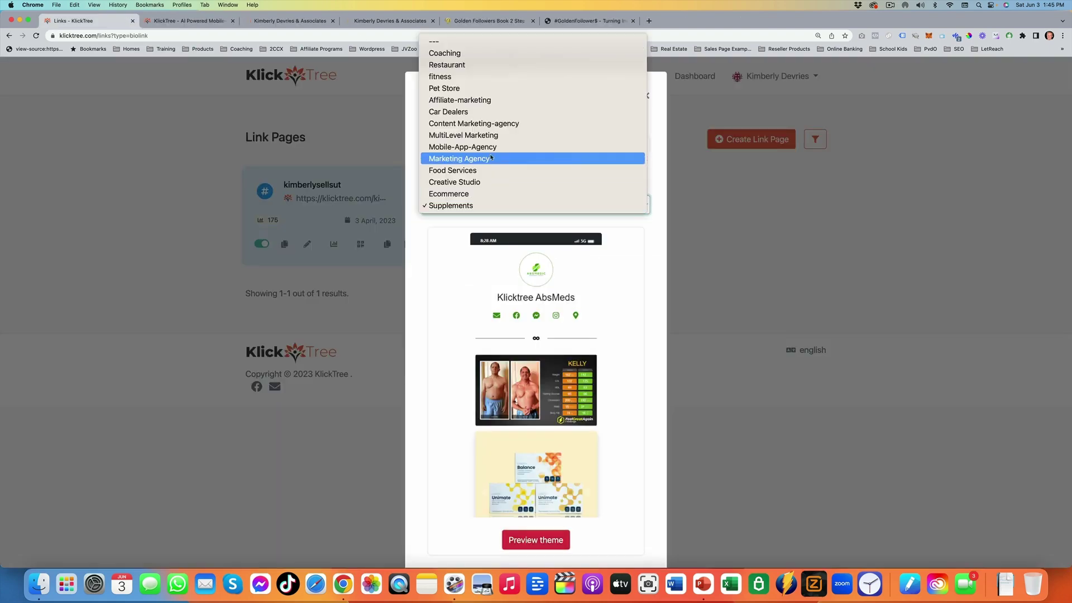
key("Up")
key("Up")
key("Up")
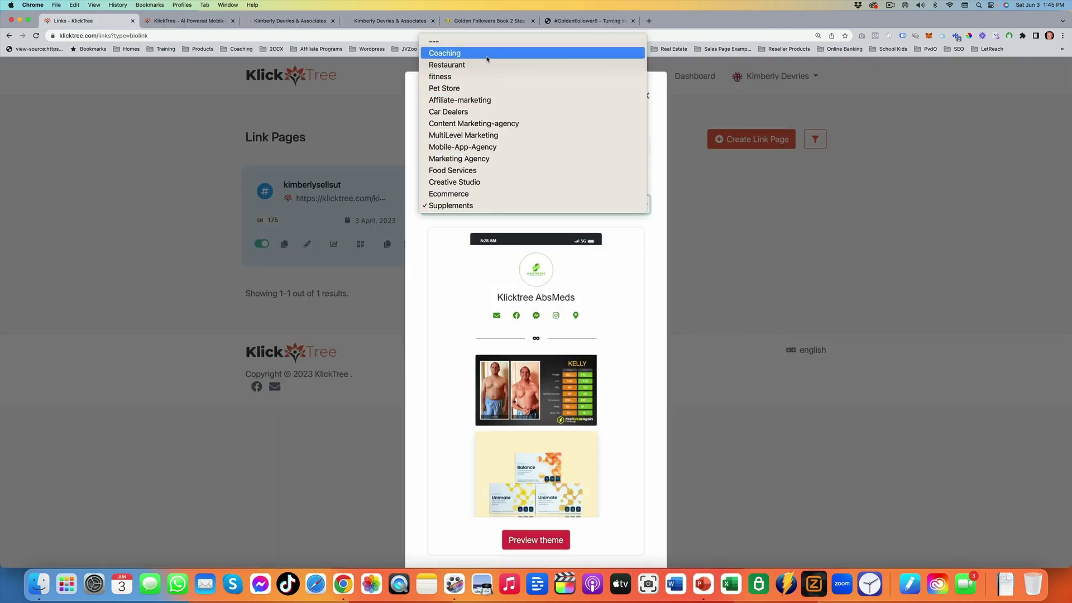
key("Return")
scroll(551, 378, "down", 3)
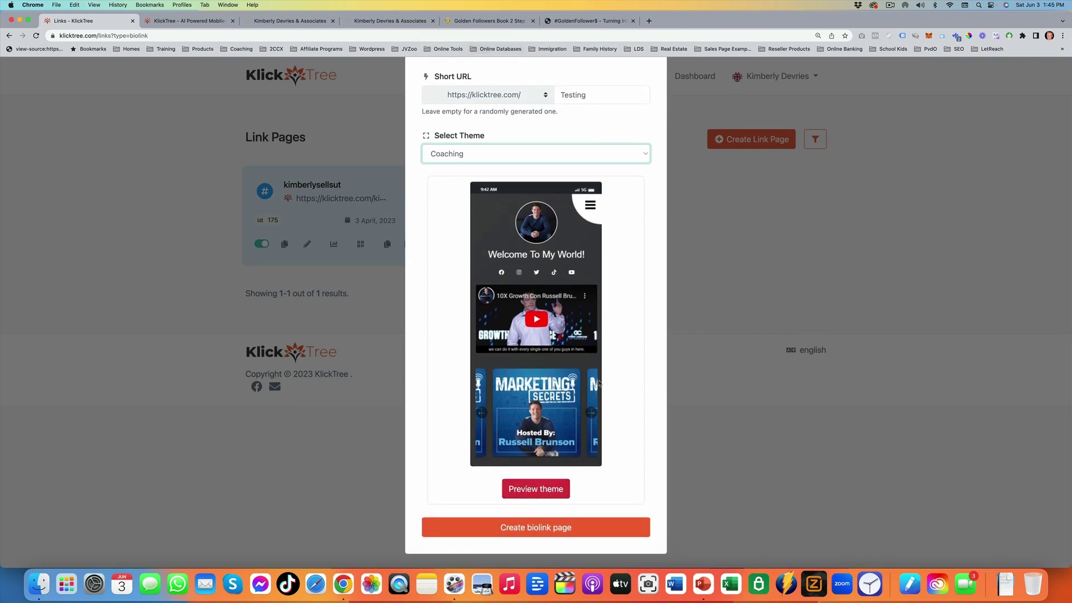
scroll(584, 412, "up", 3)
Step: Reset the theme to the blank --- option and create the biolink page
left_click(474, 202)
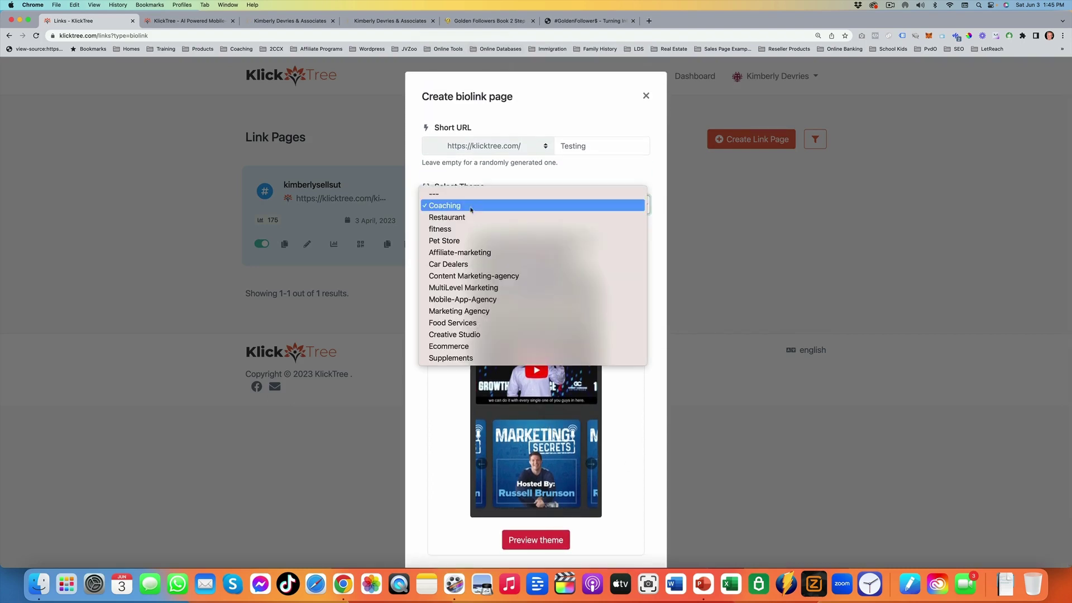
left_click(474, 195)
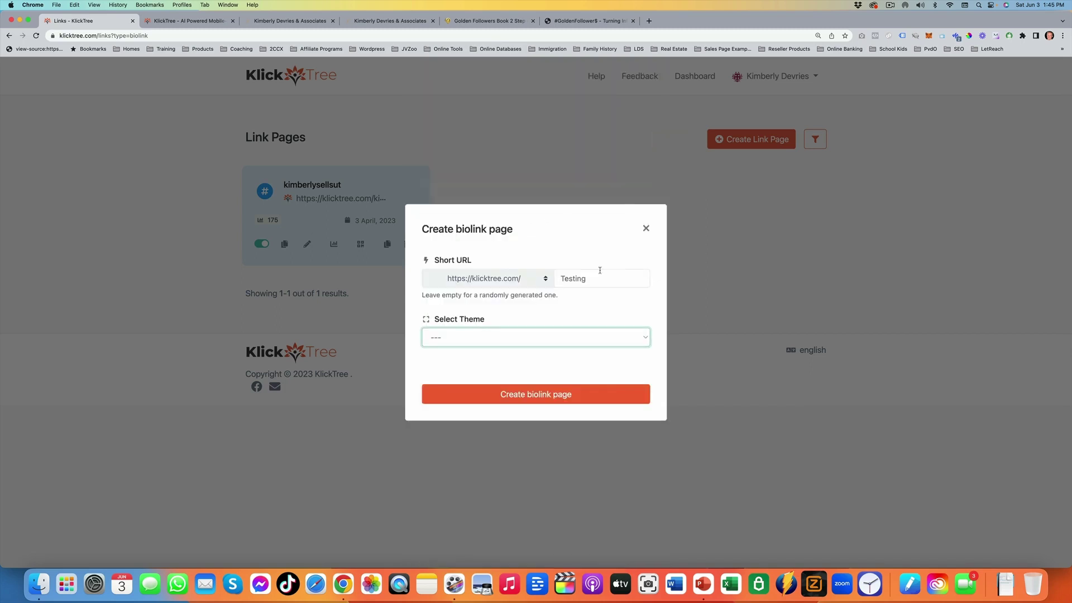
left_click(532, 396)
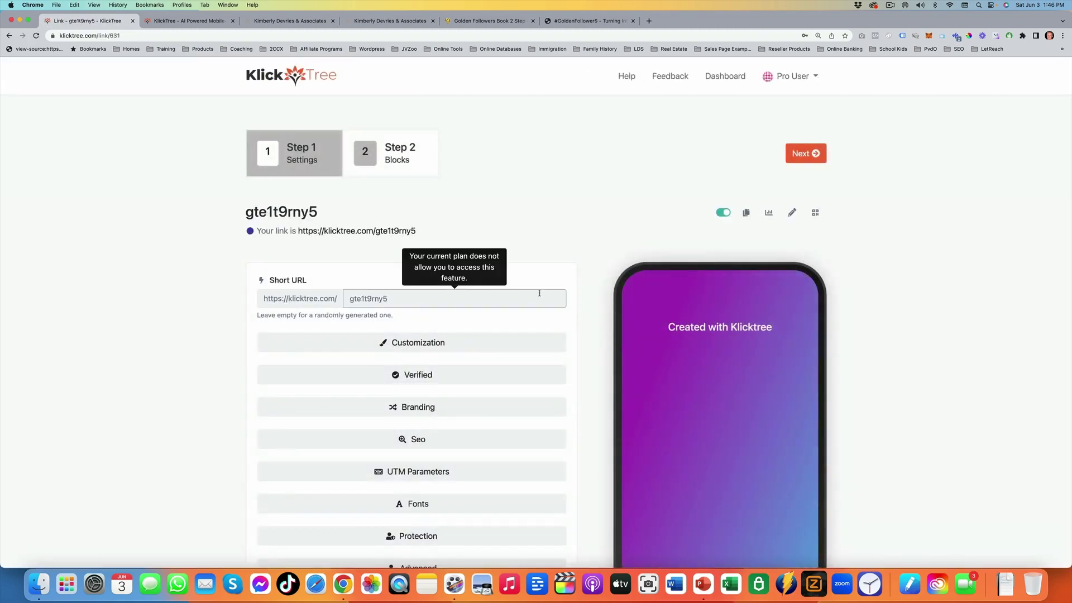
Step: Set the page background to the dark charcoal swatch among the simple gradients
scroll(416, 308, "down", 1)
left_click(416, 308)
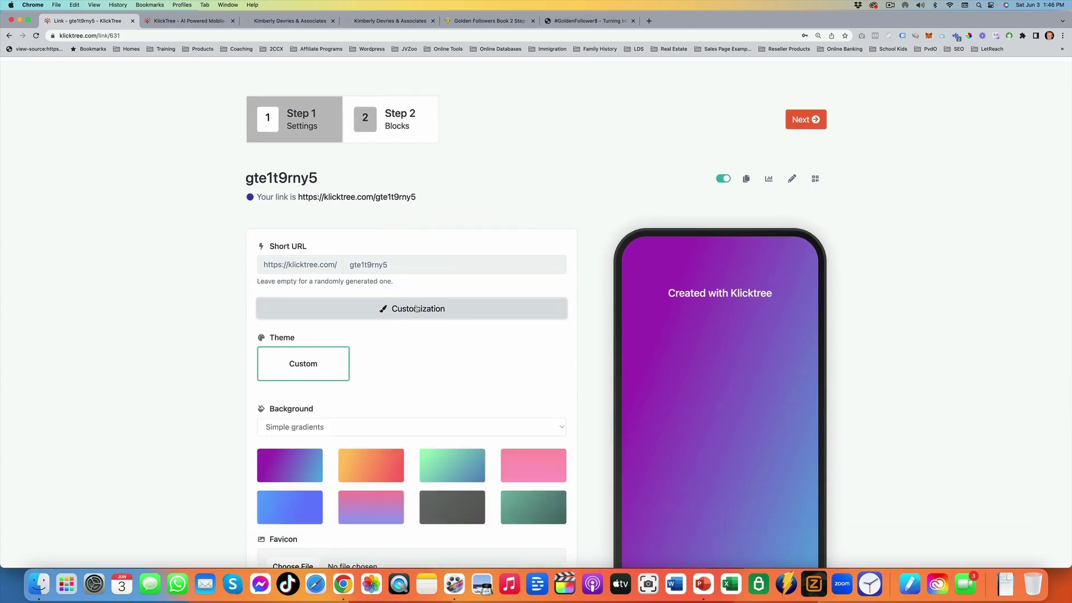
scroll(765, 223, "down", 3)
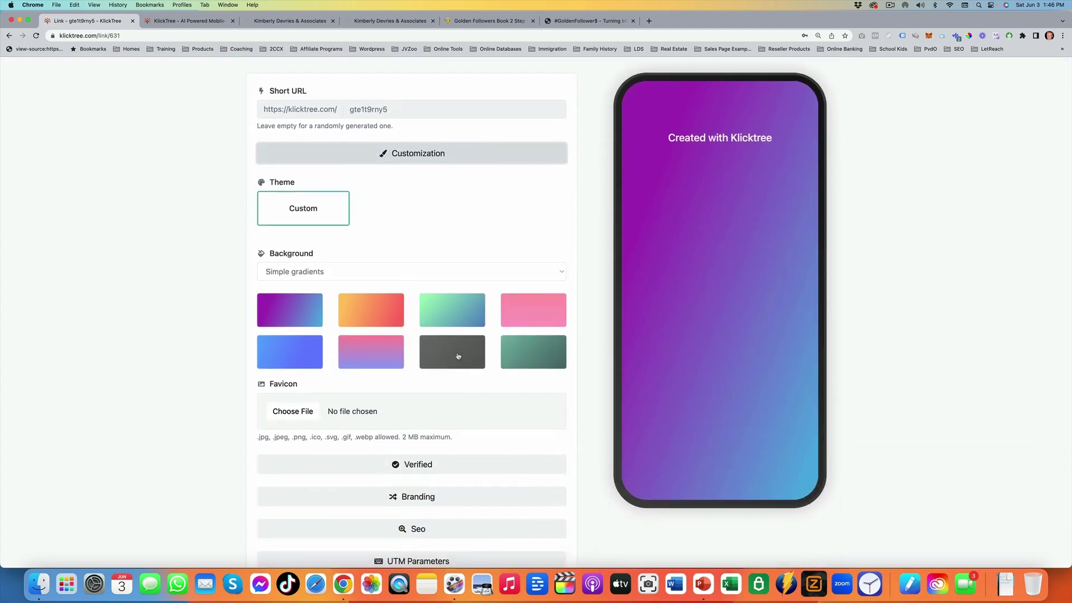
left_click(435, 353)
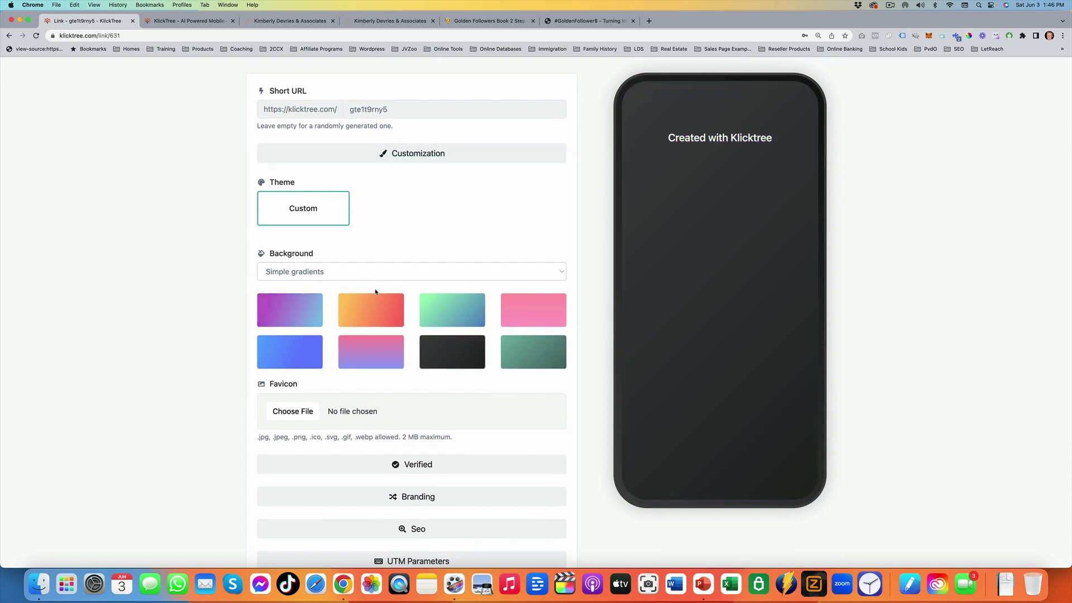
Step: Examine the page's SEO options, including the page title and meta description fields
scroll(374, 287, "down", 3)
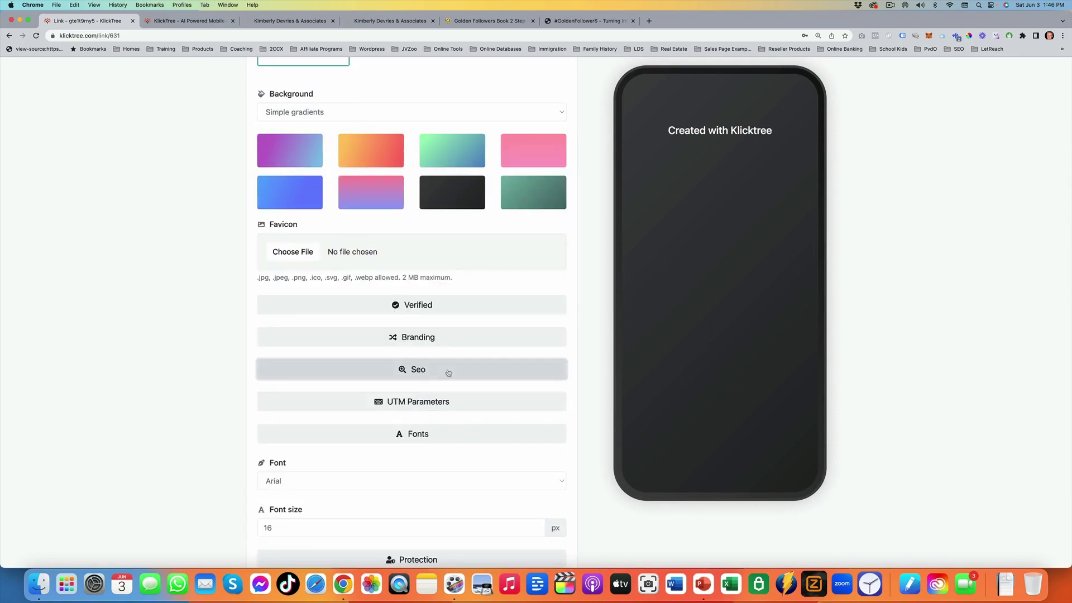
left_click(448, 373)
scroll(448, 373, "down", 3)
left_click(525, 357)
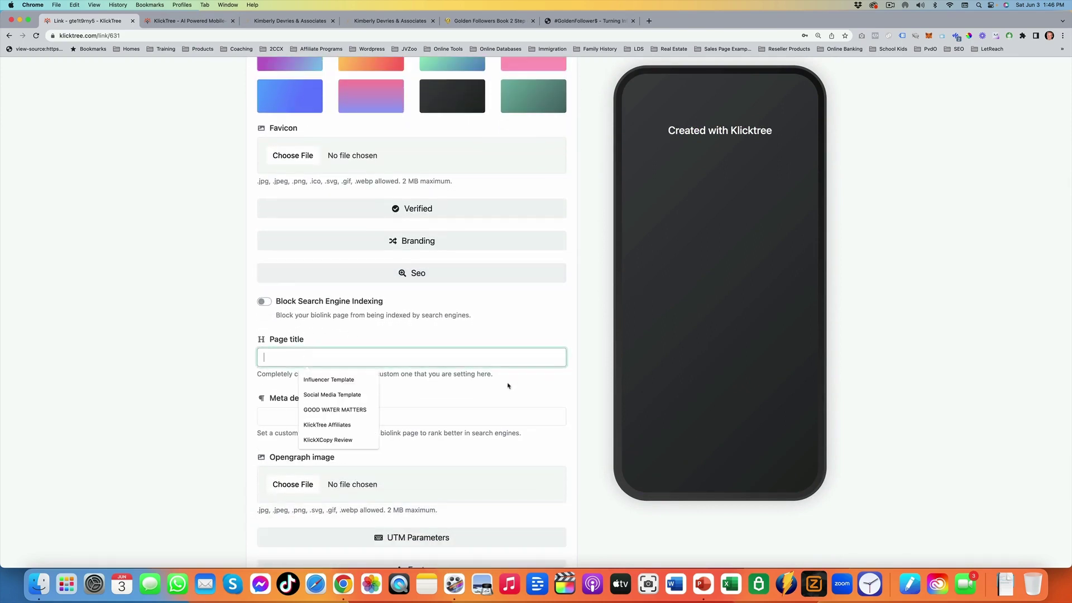
left_click(422, 415)
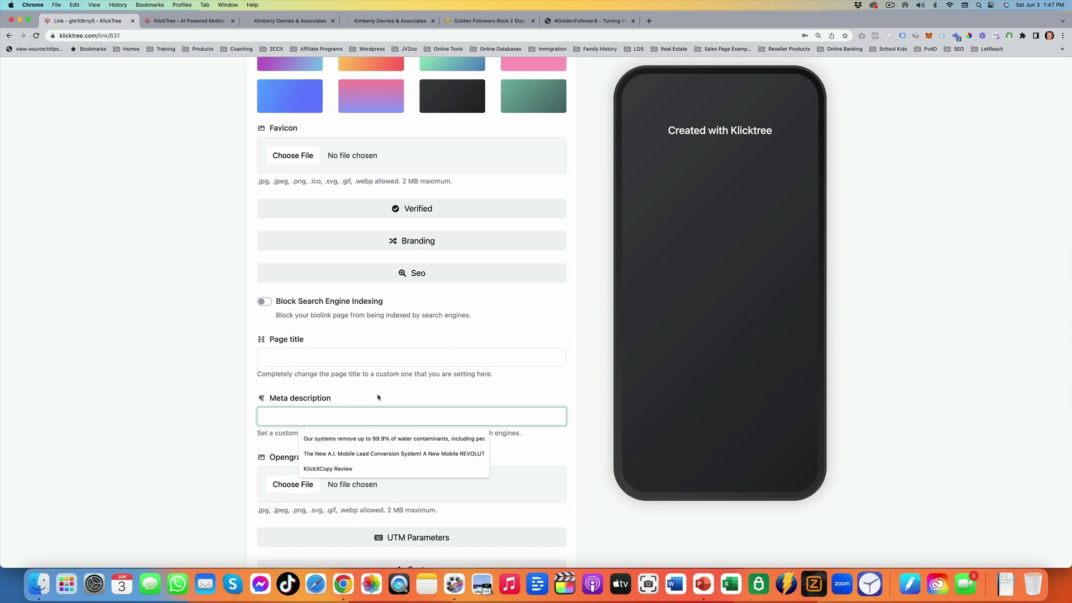
scroll(346, 419, "down", 2)
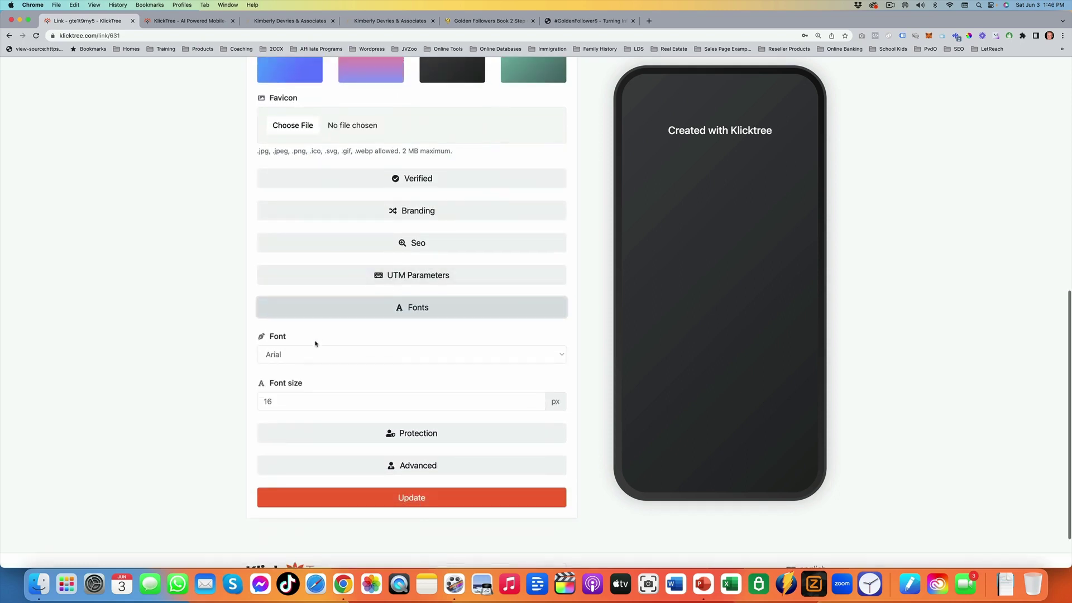
Step: Check the font size setting and choose Arial as the page font
left_click(299, 400)
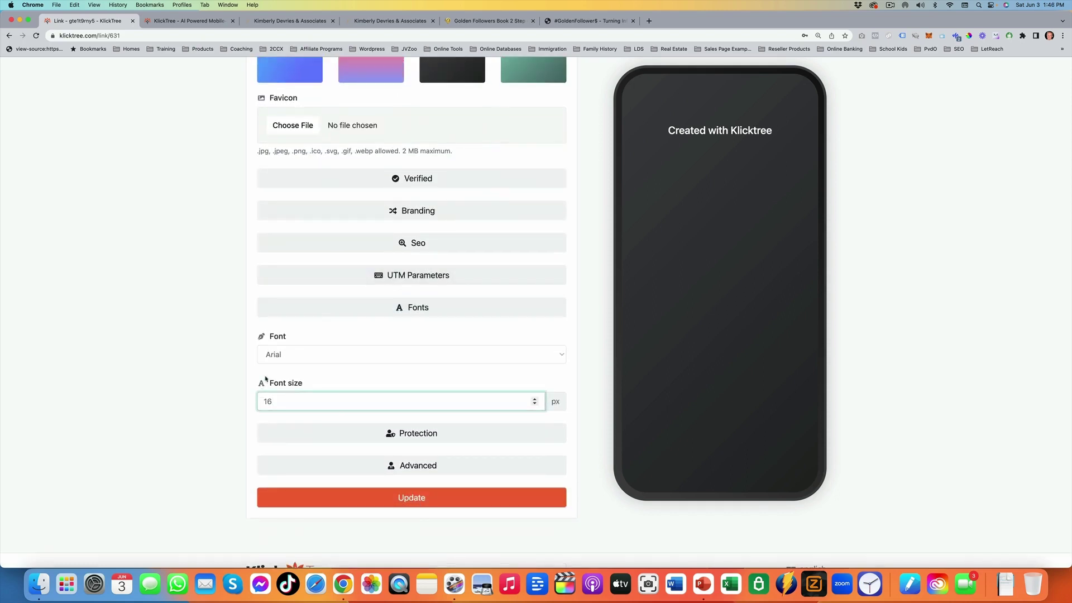
left_click(303, 360)
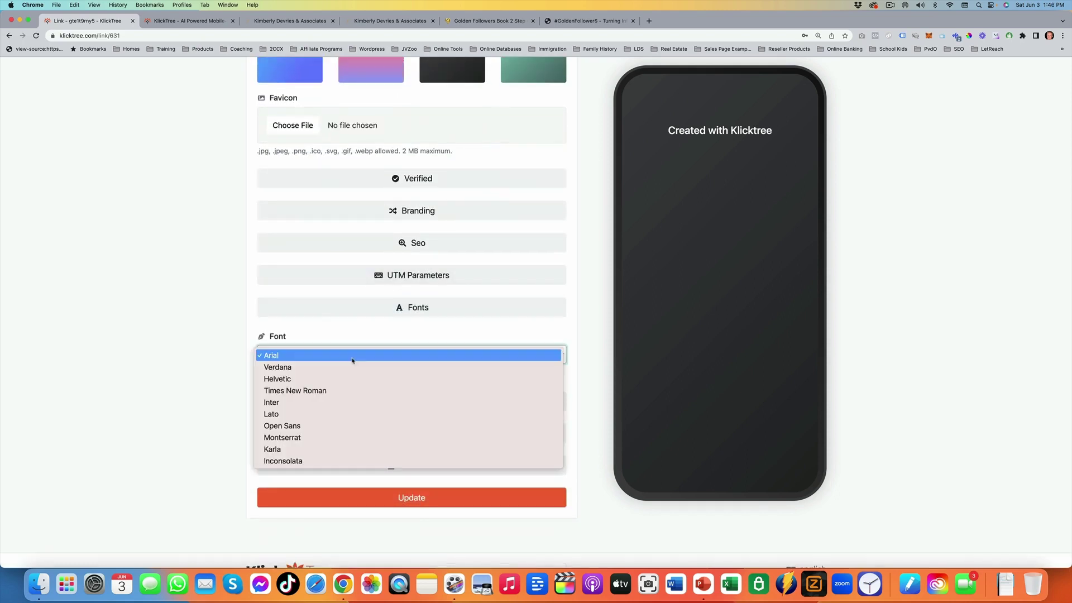
left_click(330, 355)
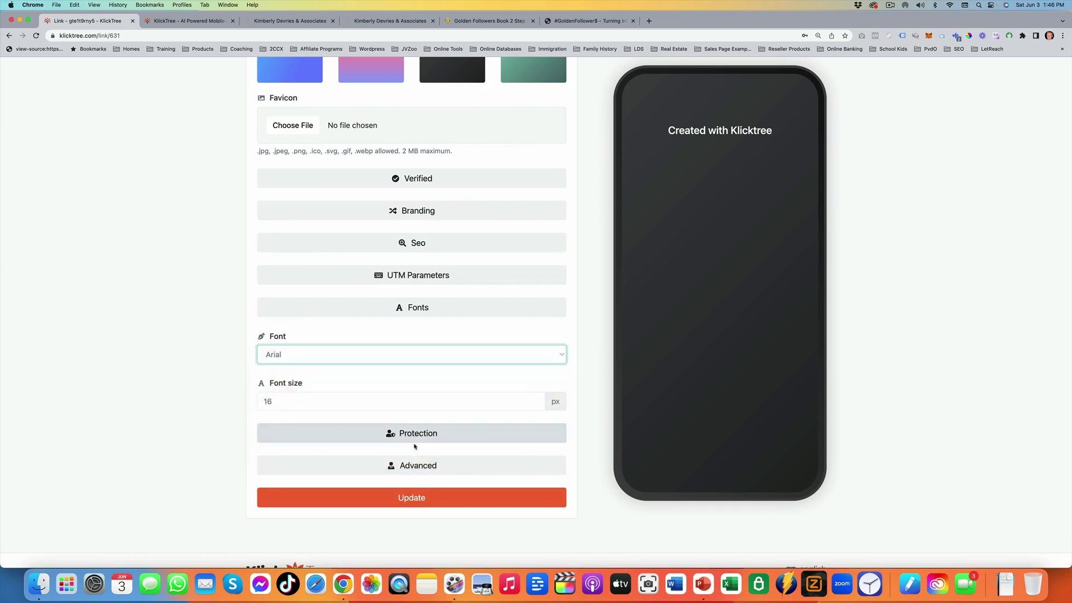
Step: Close the SEO options and save the page settings
left_click(413, 243)
scroll(347, 392, "up", 2)
scroll(348, 392, "up", 5)
scroll(391, 419, "down", 12)
left_click(426, 441)
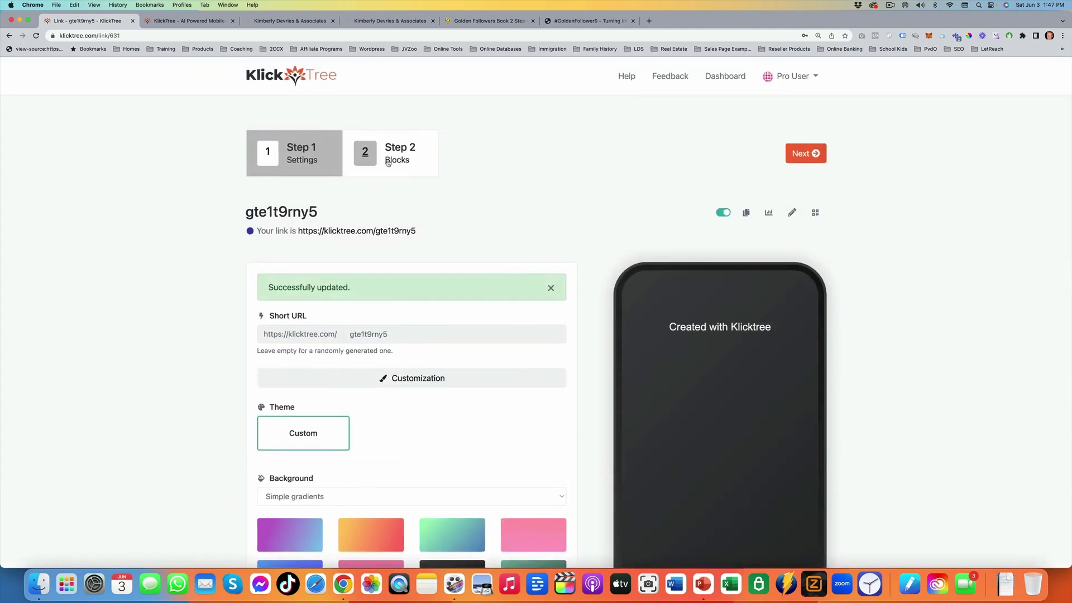
Step: Go to the Blocks stage, start an avatar block and load the couple's 750 PNG photo as its image
left_click(388, 162)
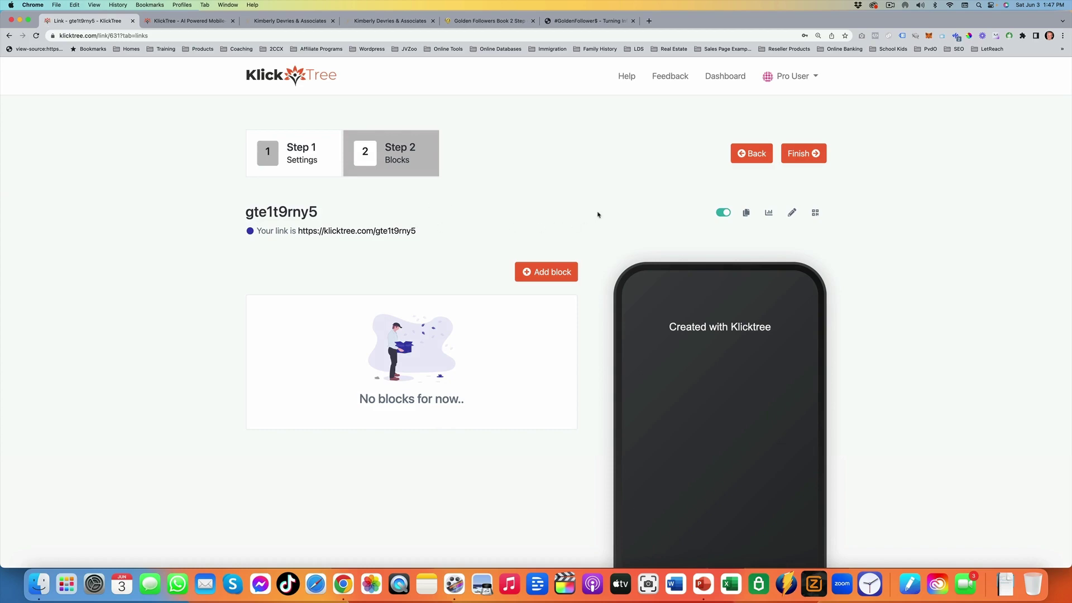
left_click(538, 272)
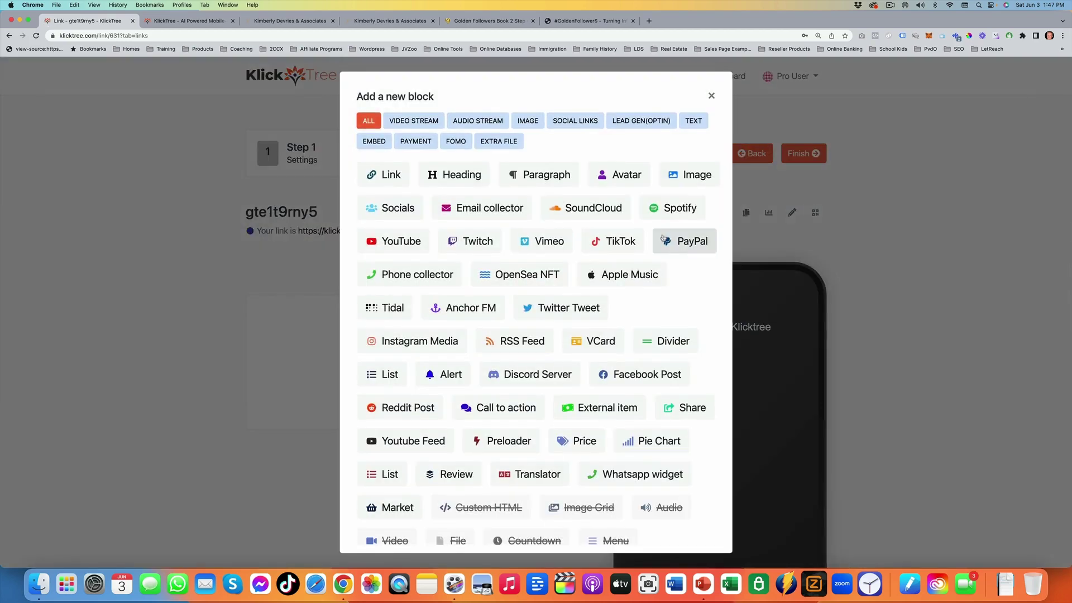
left_click(620, 174)
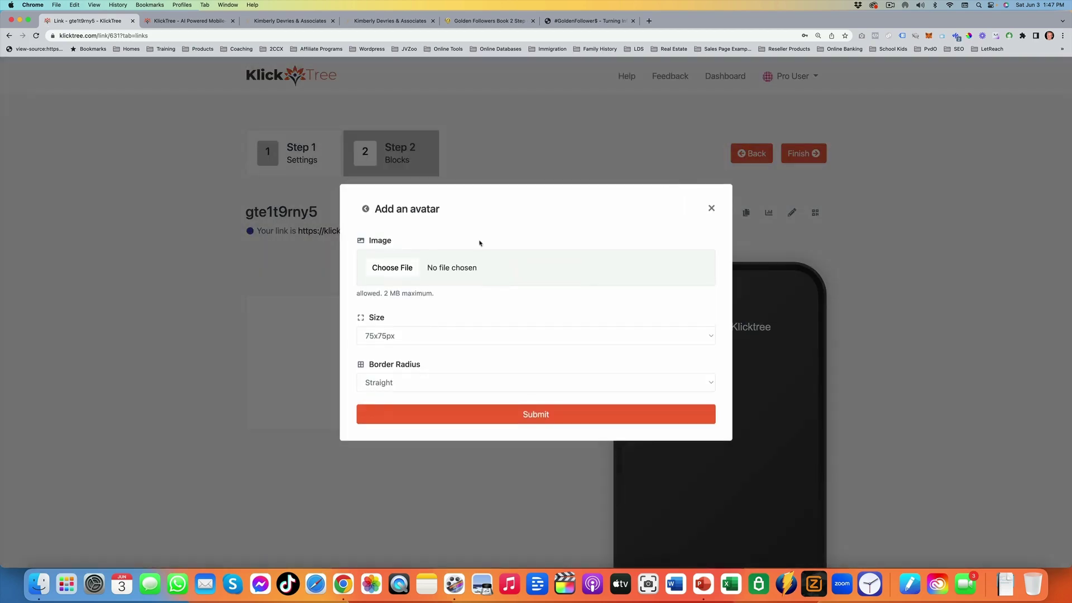
left_click(524, 266)
double_click(680, 302)
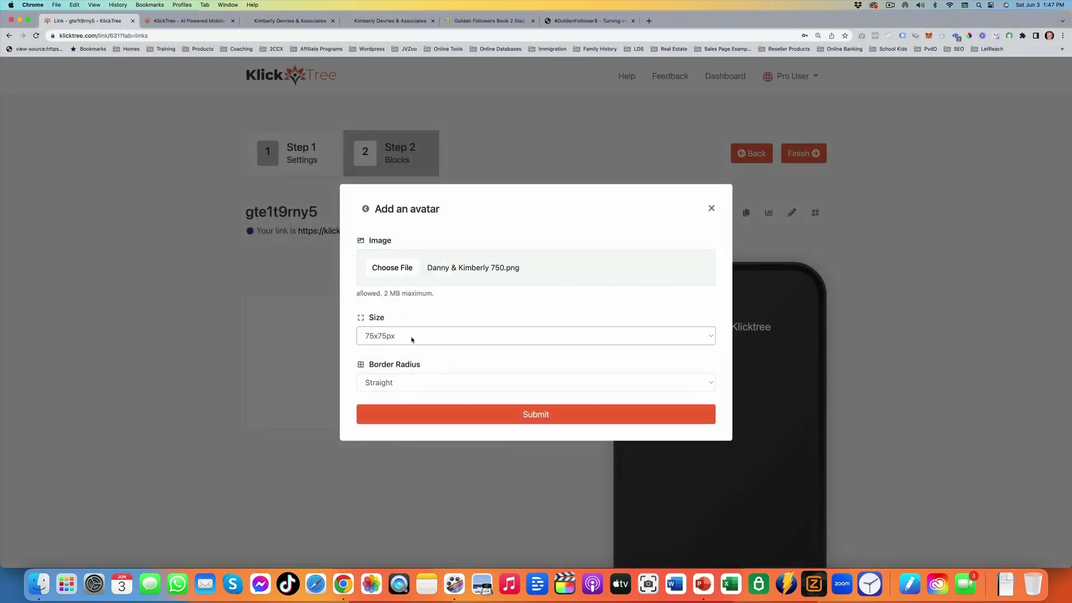
Step: Set the avatar size to 100x100px with a round border radius and add the avatar block
left_click(399, 337)
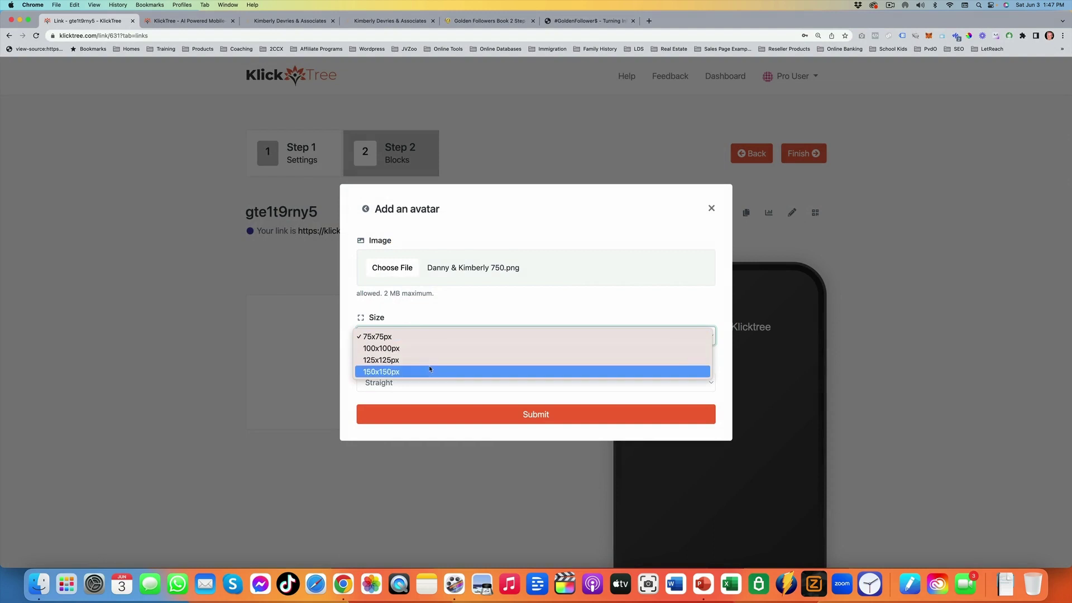
left_click(425, 348)
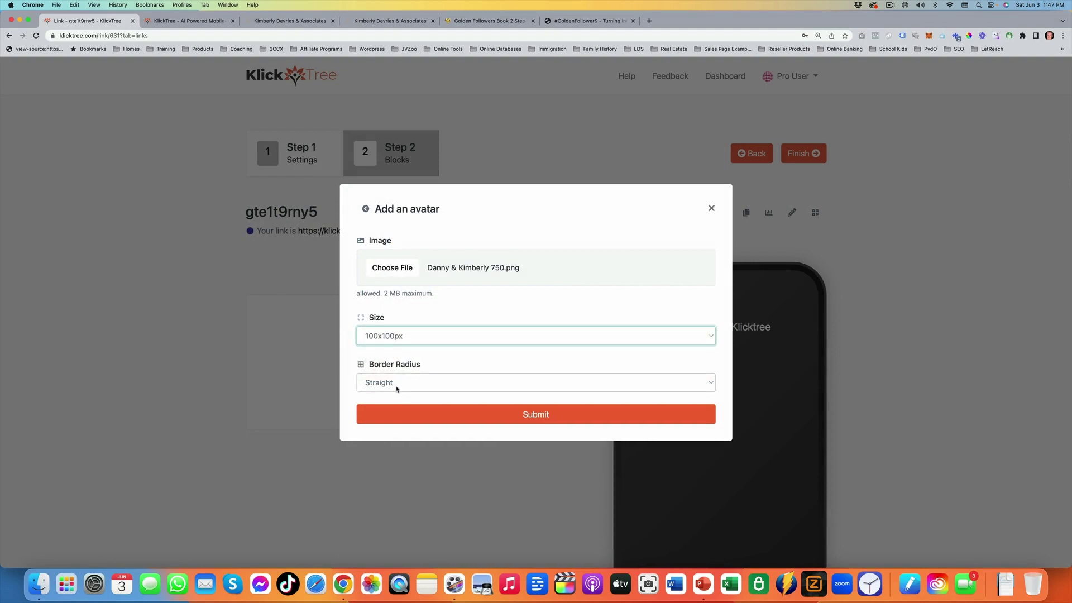
left_click(418, 384)
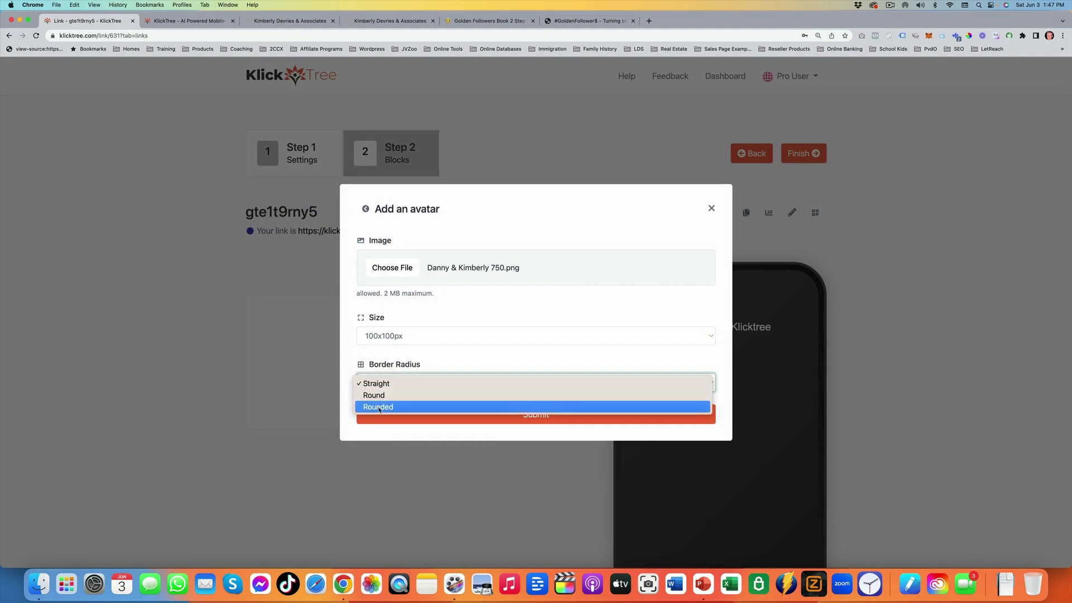
left_click(426, 383)
left_click(540, 409)
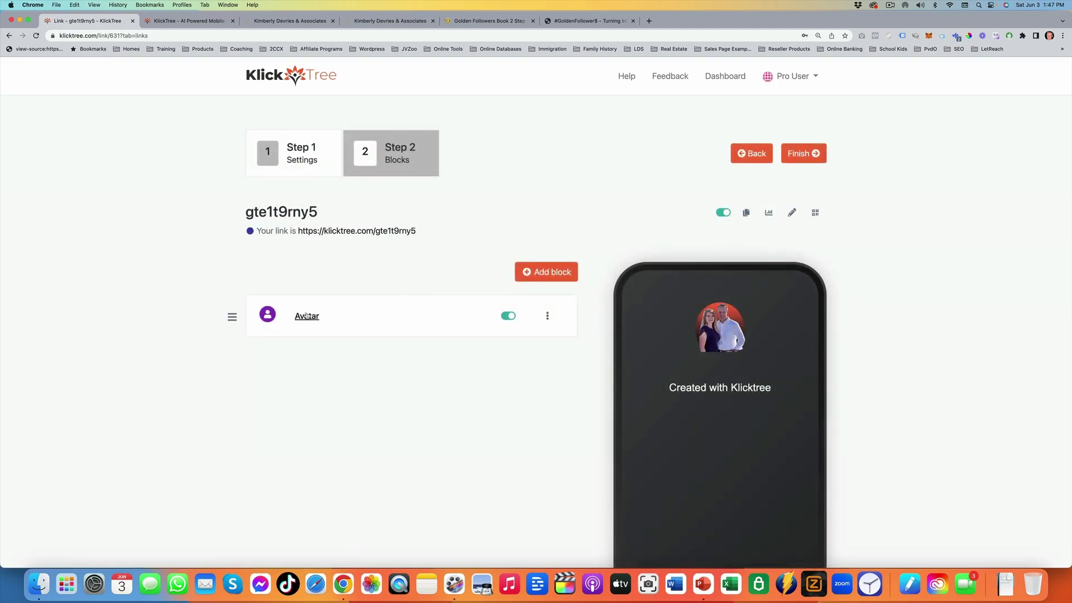
Step: Add an H1 heading block with the text "Welcome To My World!"
left_click(549, 272)
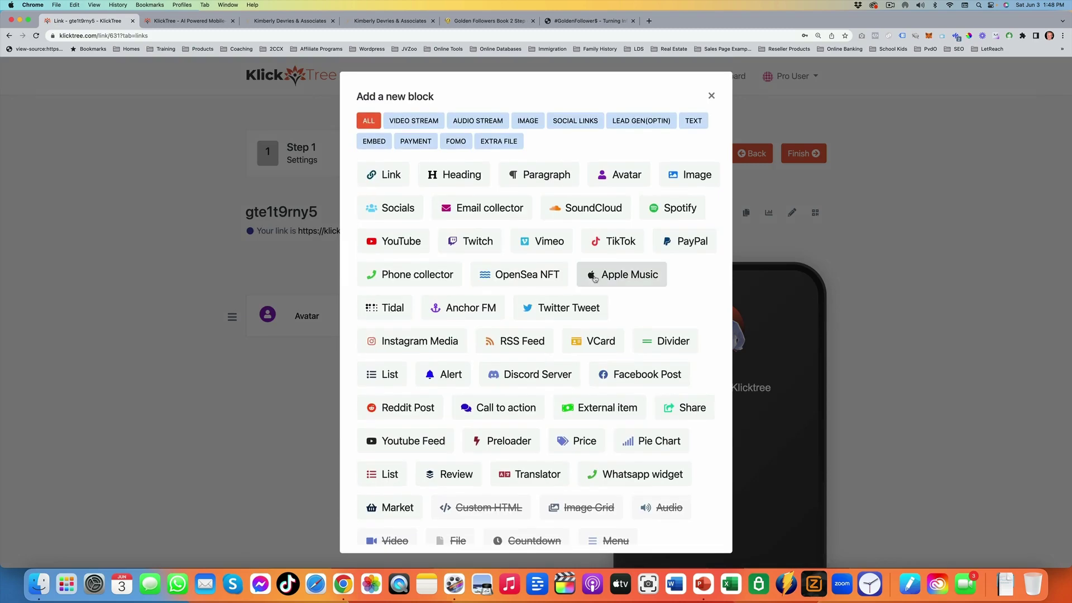
left_click(453, 178)
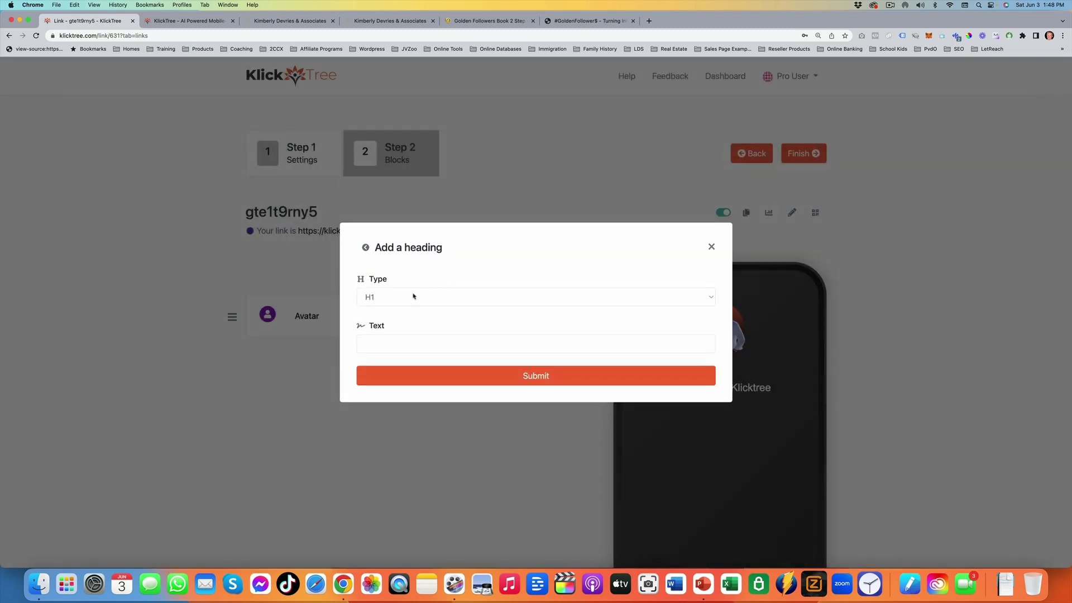
left_click(414, 344)
type("We")
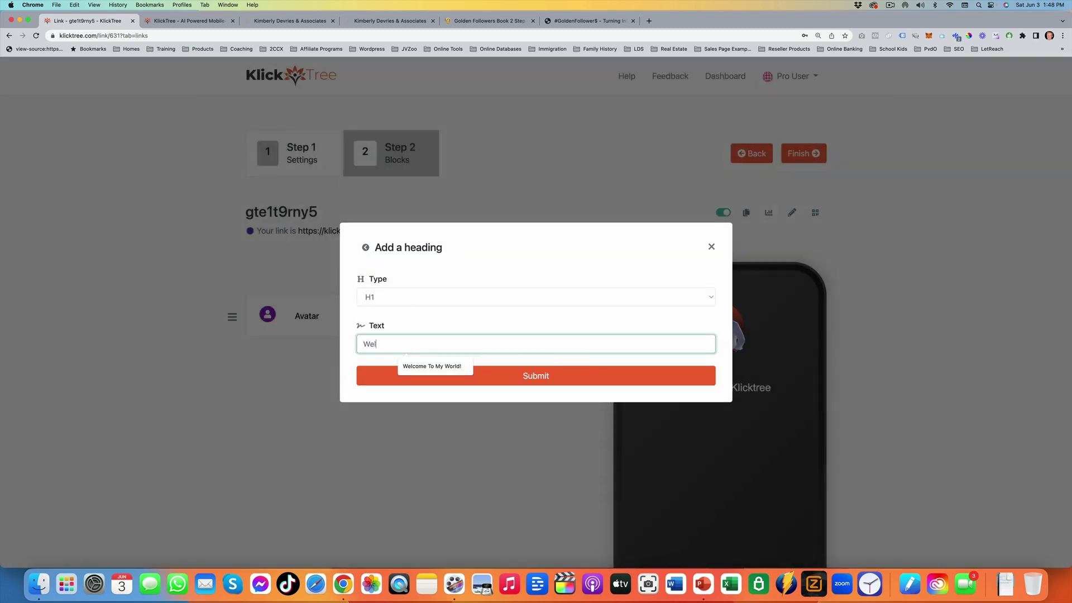
type("l")
left_click(432, 366)
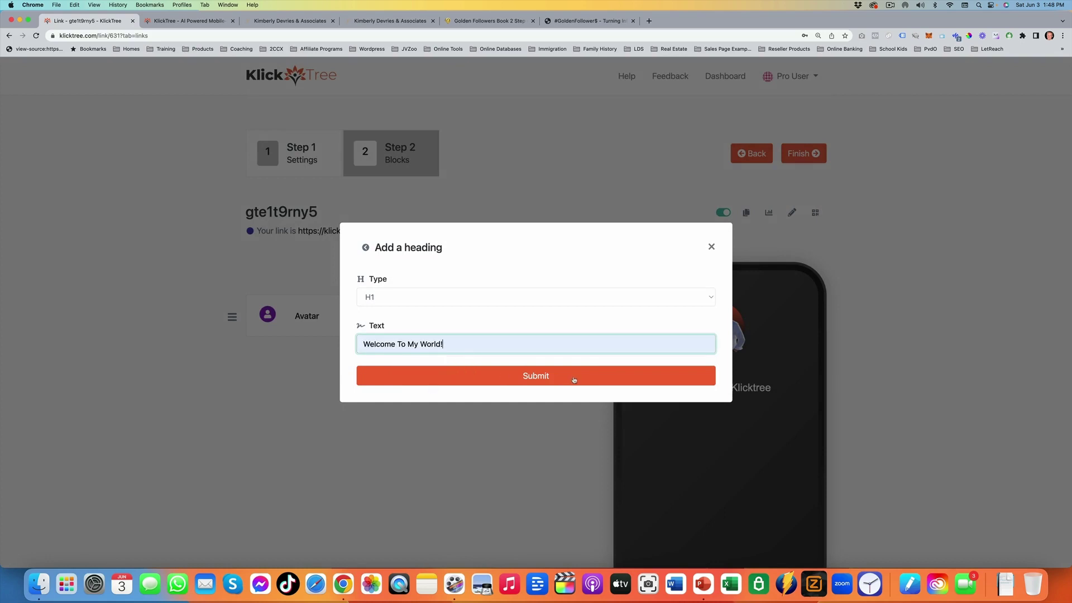
left_click(585, 377)
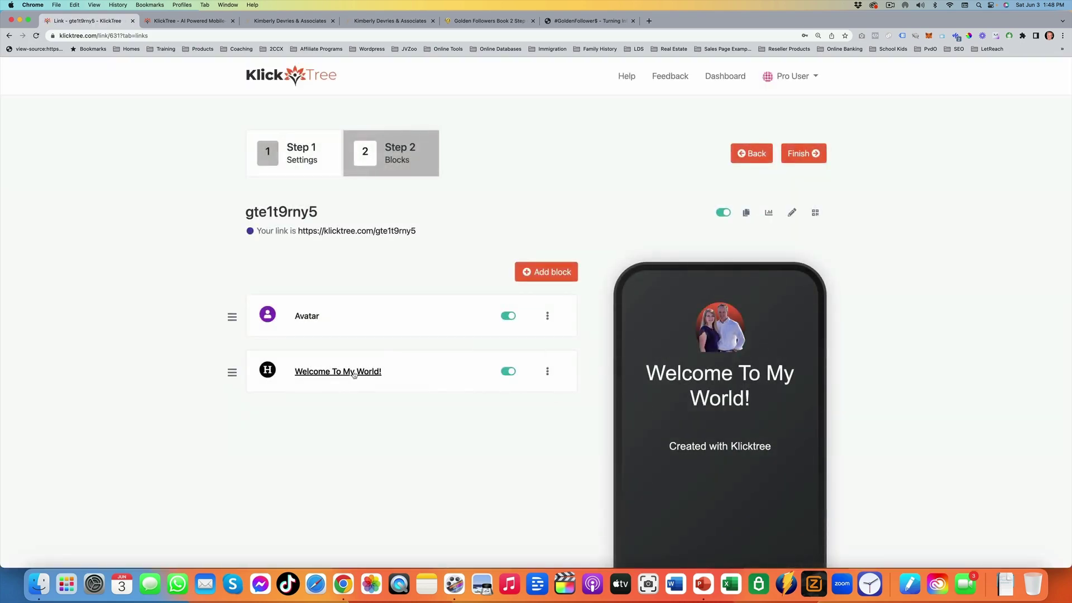
Step: Change the "Welcome To My World!" heading type to H3, update the block and collapse it
left_click(335, 373)
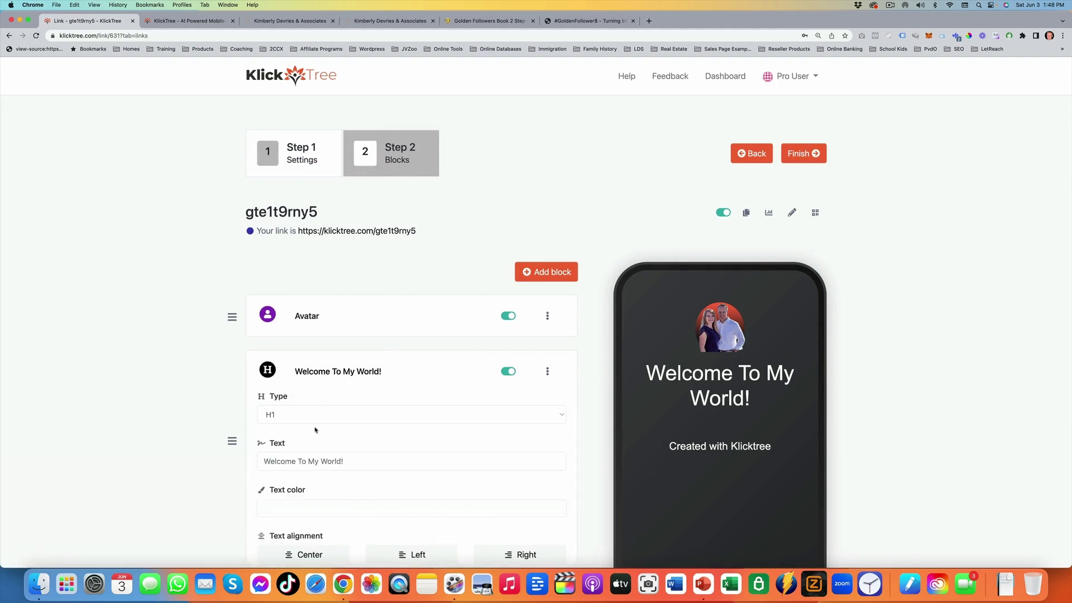
scroll(304, 366, "down", 2)
left_click(309, 359)
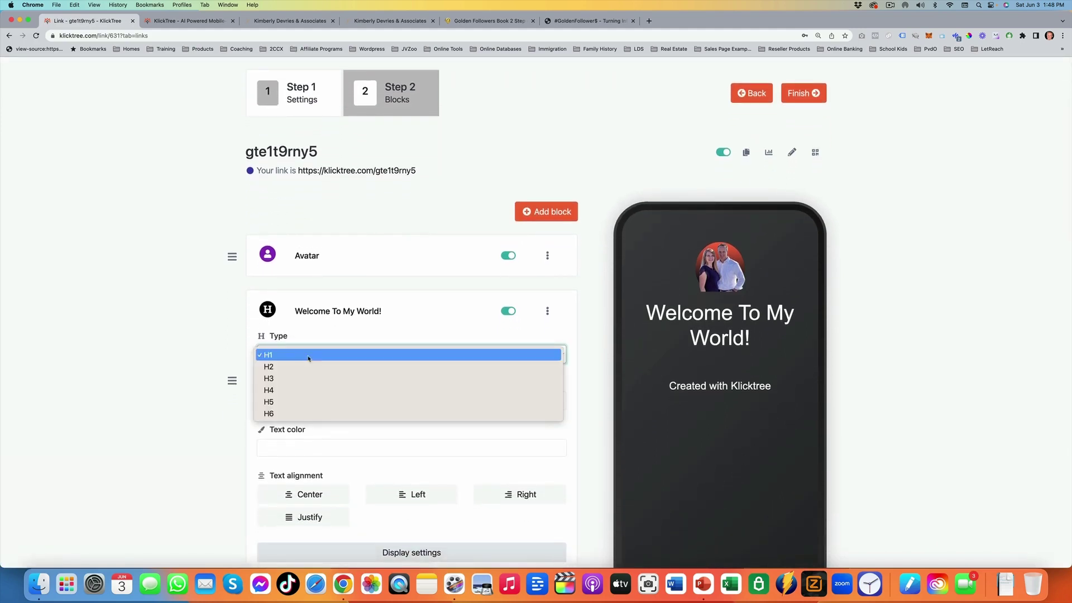
key("Down")
key("Down")
key("Return")
scroll(402, 351, "down", 2)
scroll(403, 352, "down", 1)
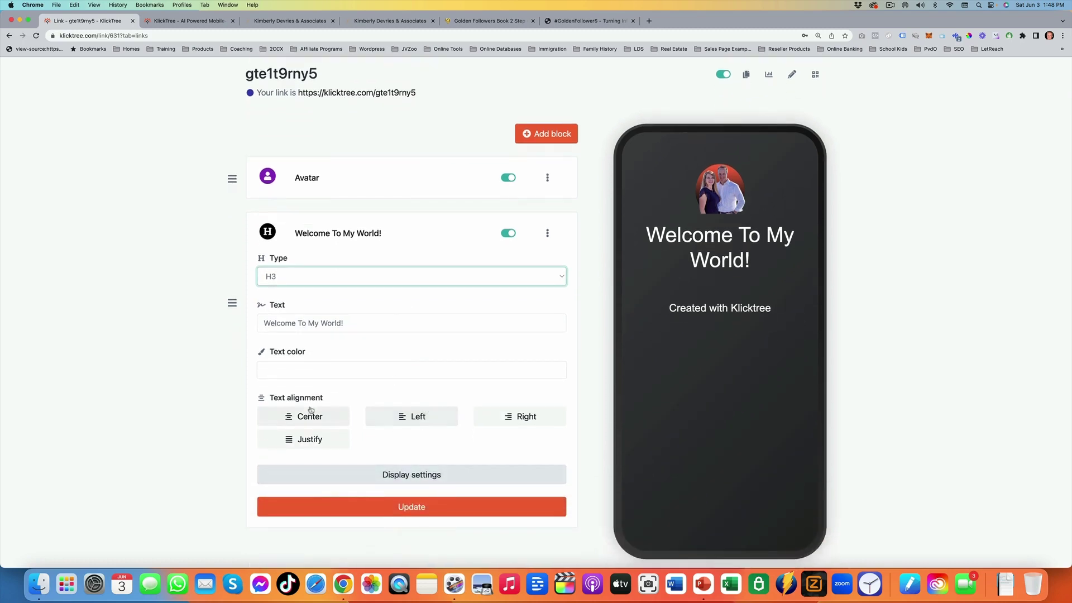
left_click(400, 498)
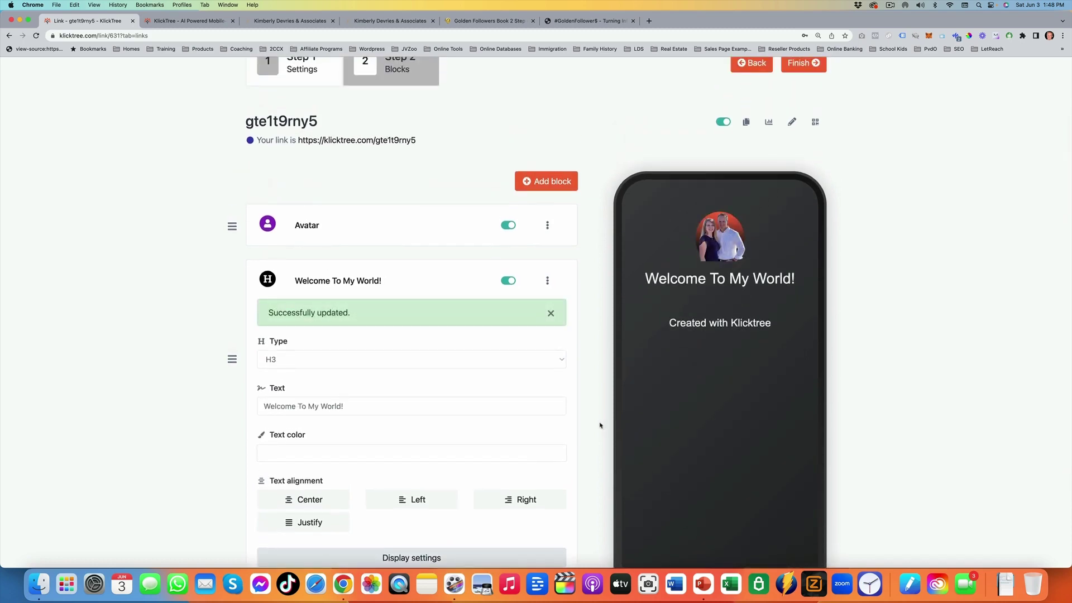
left_click(340, 282)
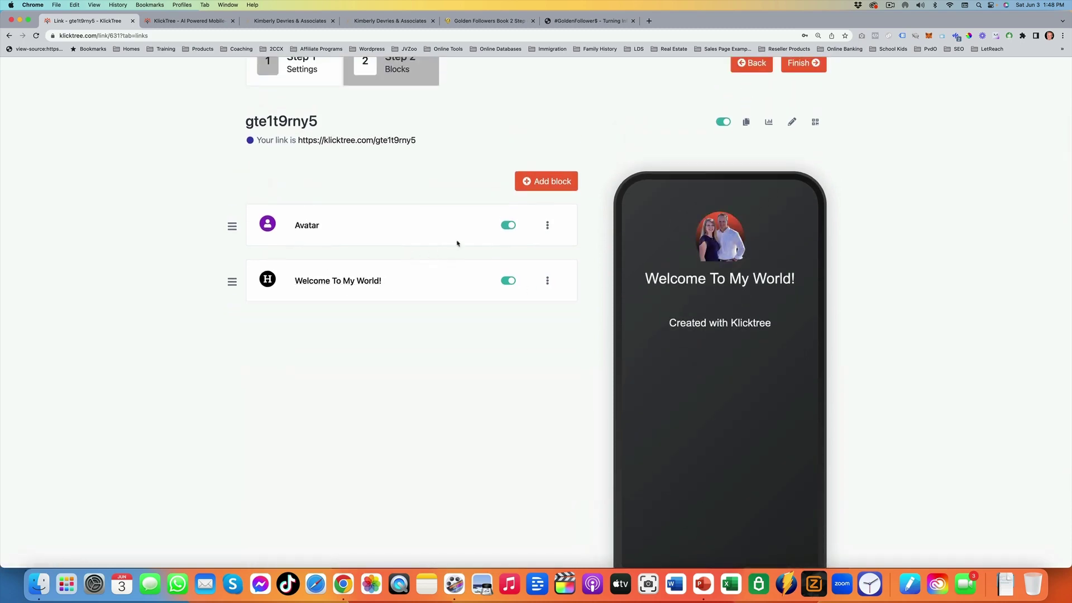
Step: Add a YouTube video block showing the "Music for Work — Limitless" video
left_click(532, 181)
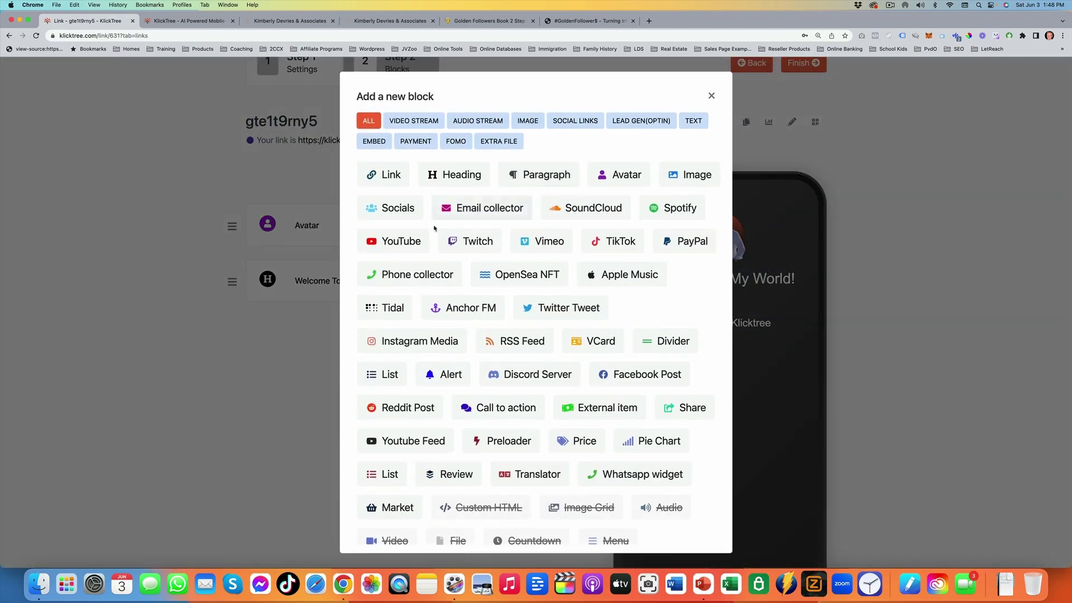
left_click(393, 241)
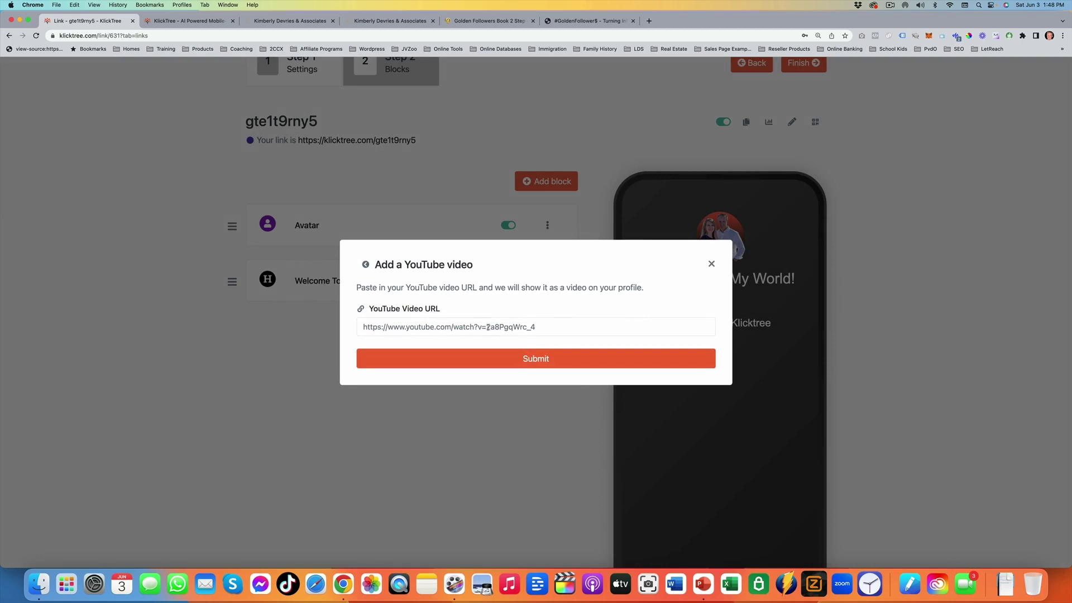
left_click(538, 364)
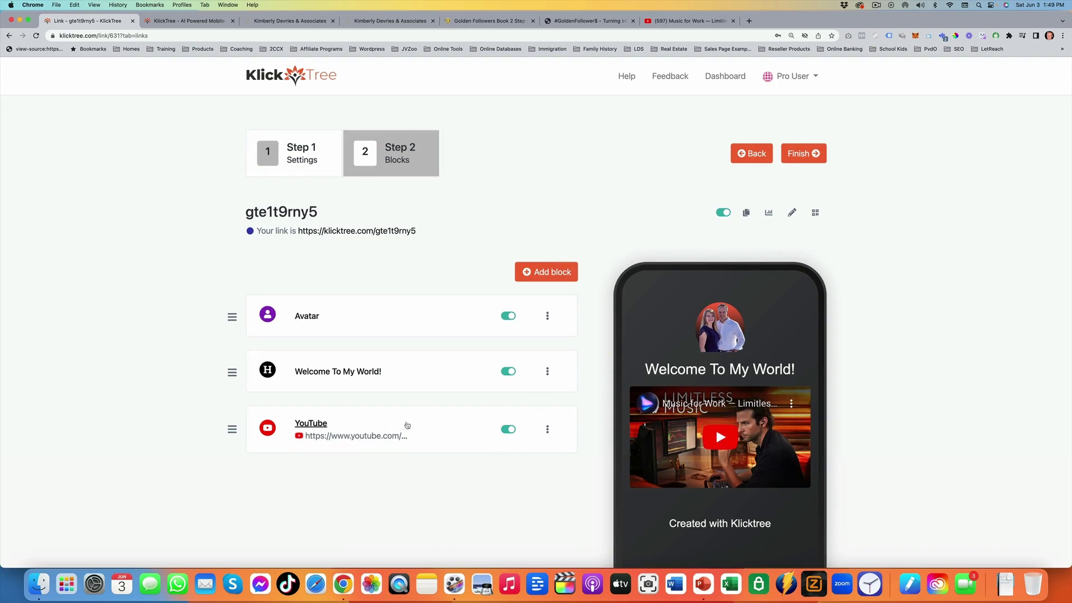
scroll(410, 422, "down", 3)
left_click(543, 189)
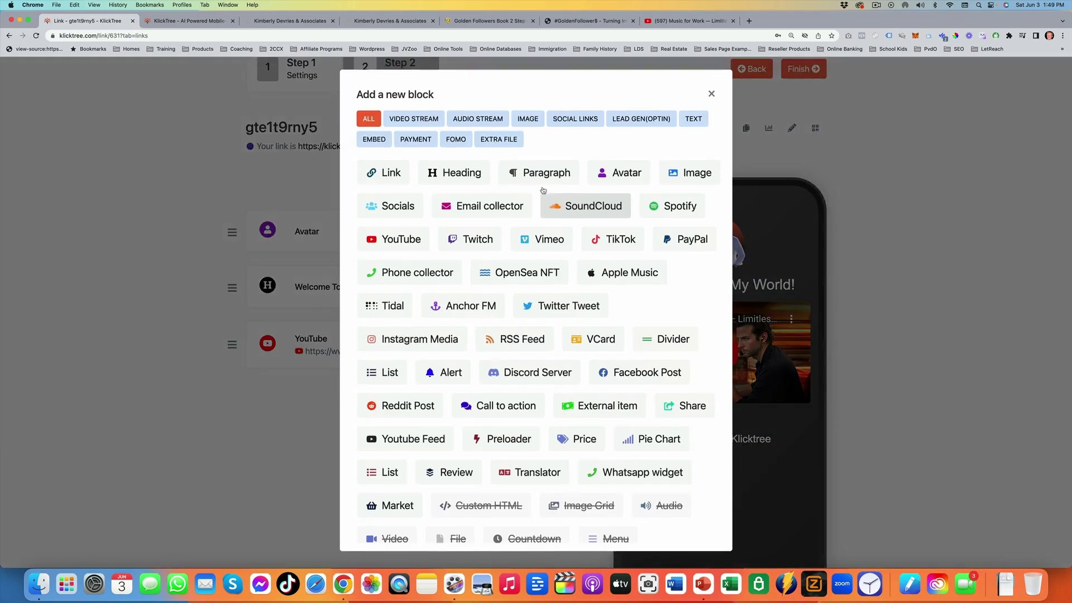
left_click(389, 180)
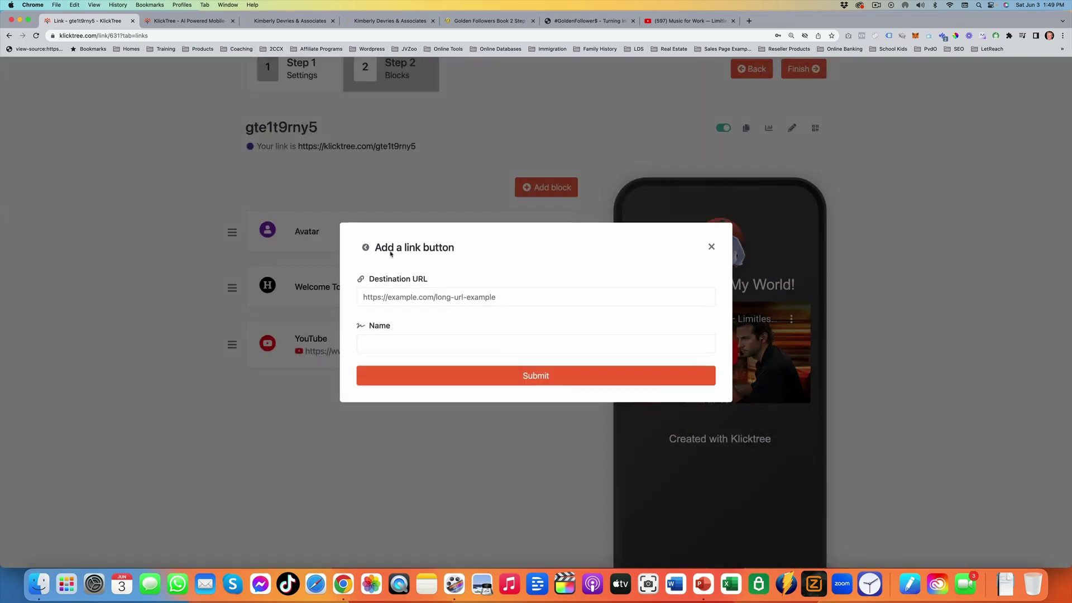
left_click(542, 293)
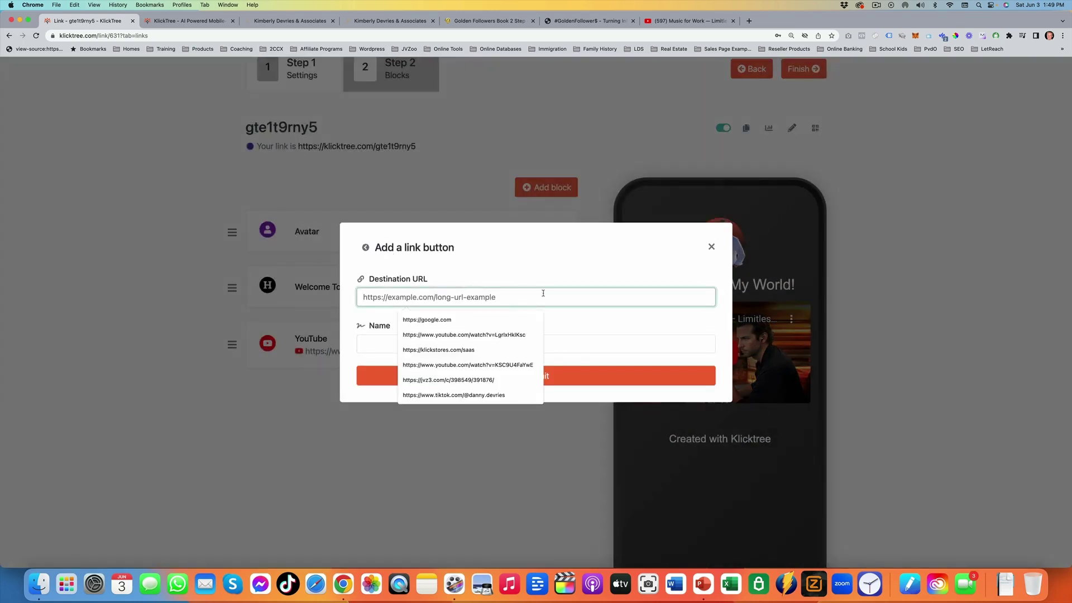
left_click(471, 320)
left_click(399, 349)
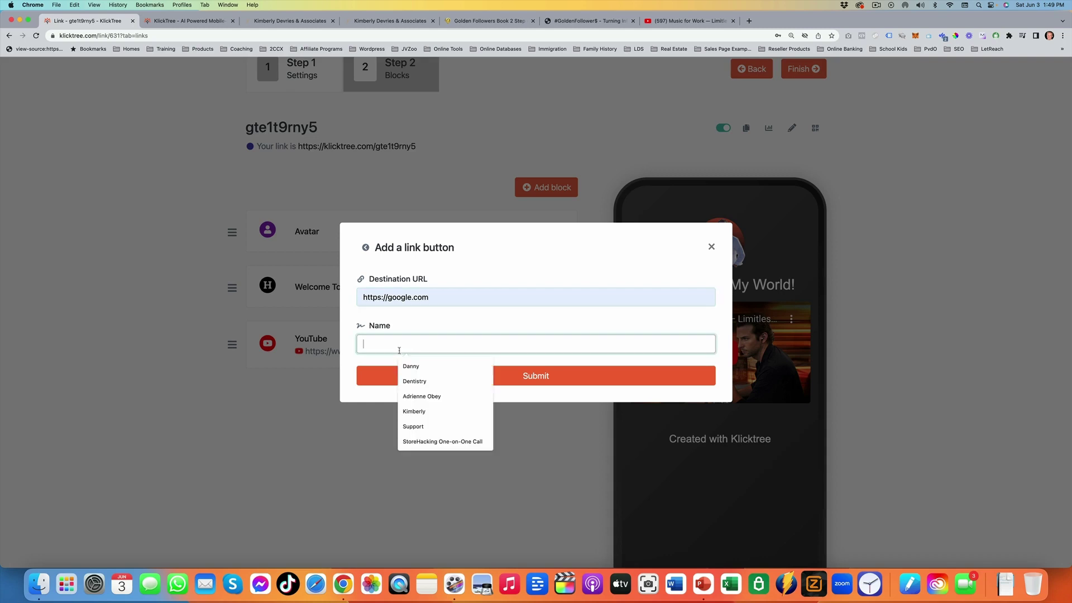
type("My Website")
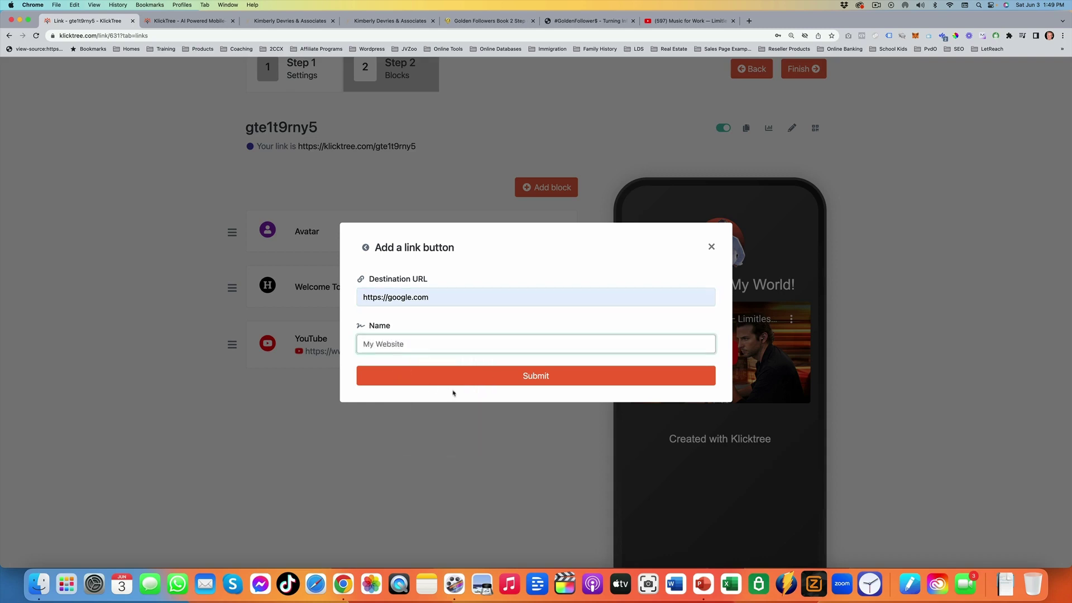
left_click(508, 384)
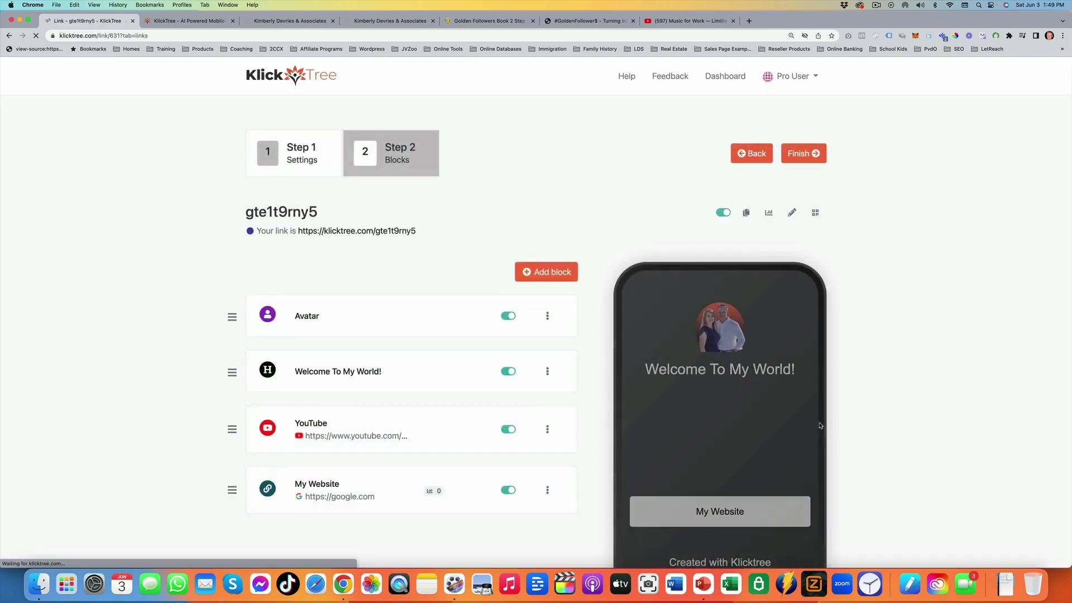
Step: Add an email collector block with its sign-up form named "Grab My Bonus"
scroll(765, 437, "down", 3)
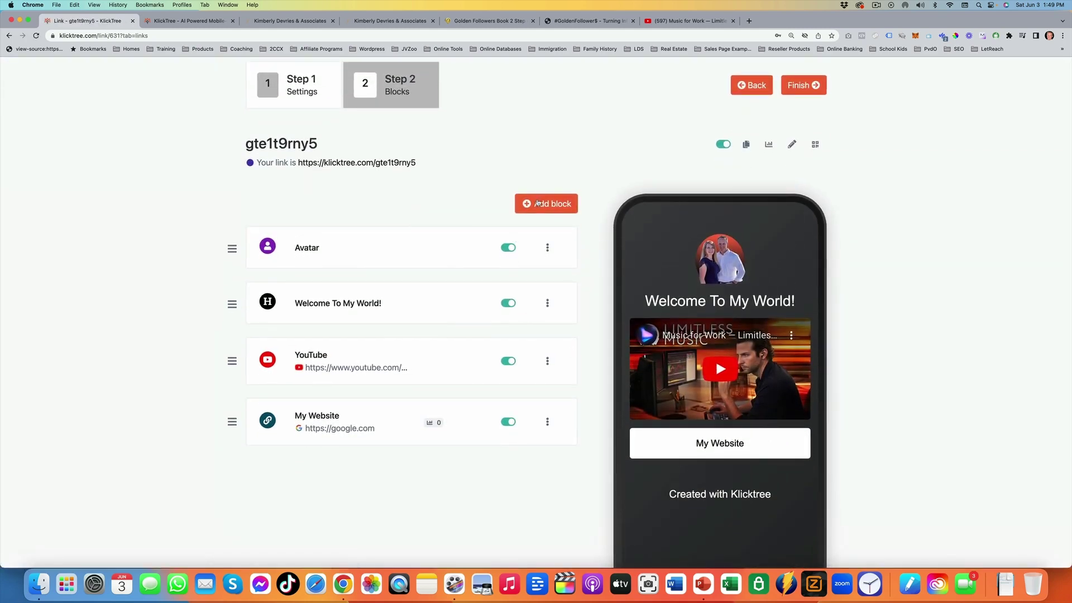
left_click(538, 203)
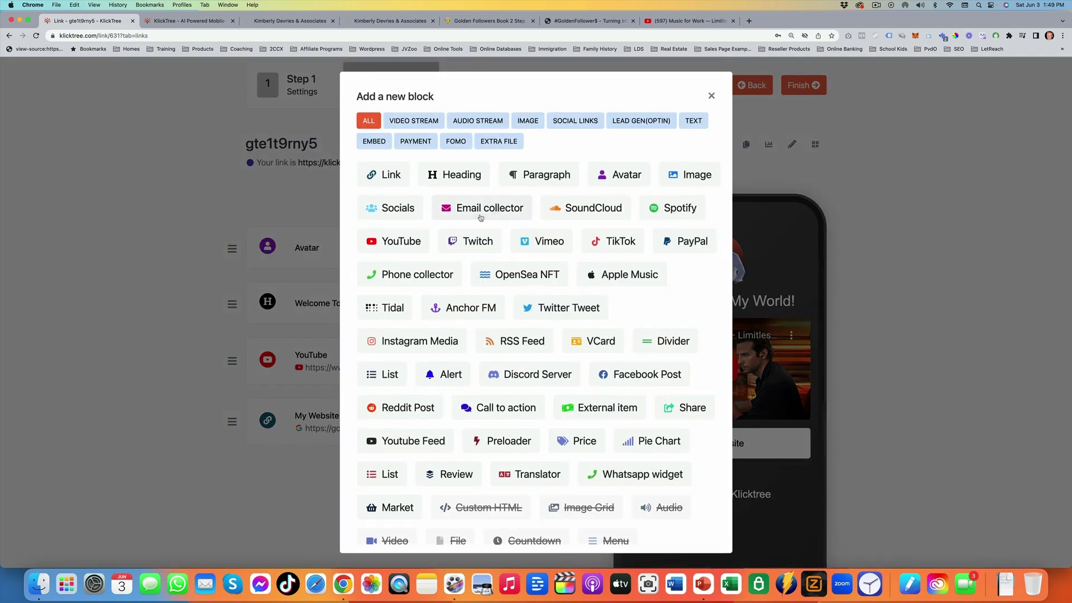
left_click(498, 210)
left_click(433, 327)
left_click(433, 326)
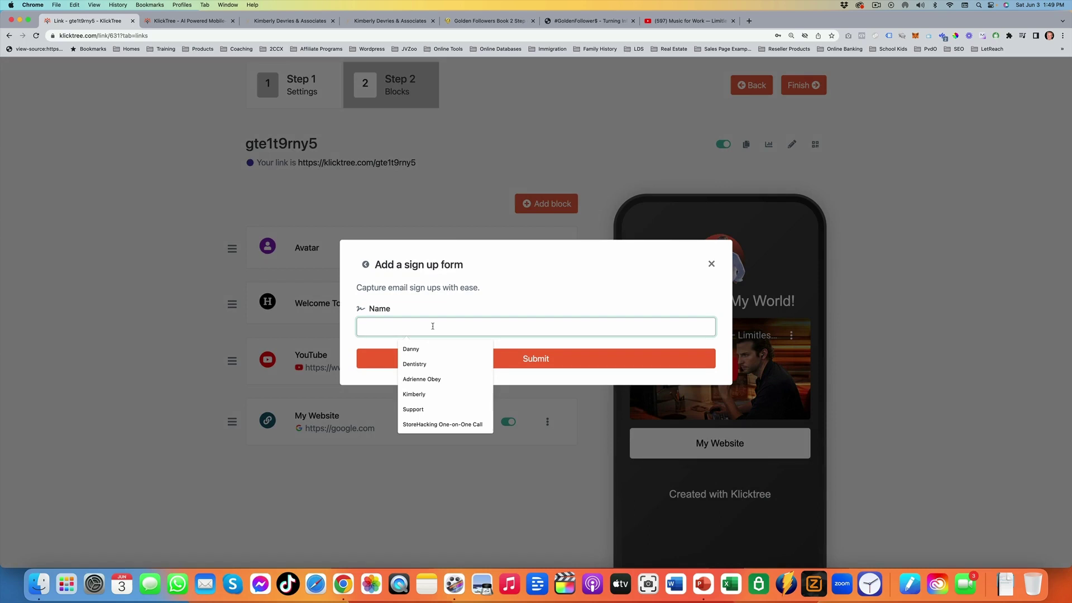
type("Grab ")
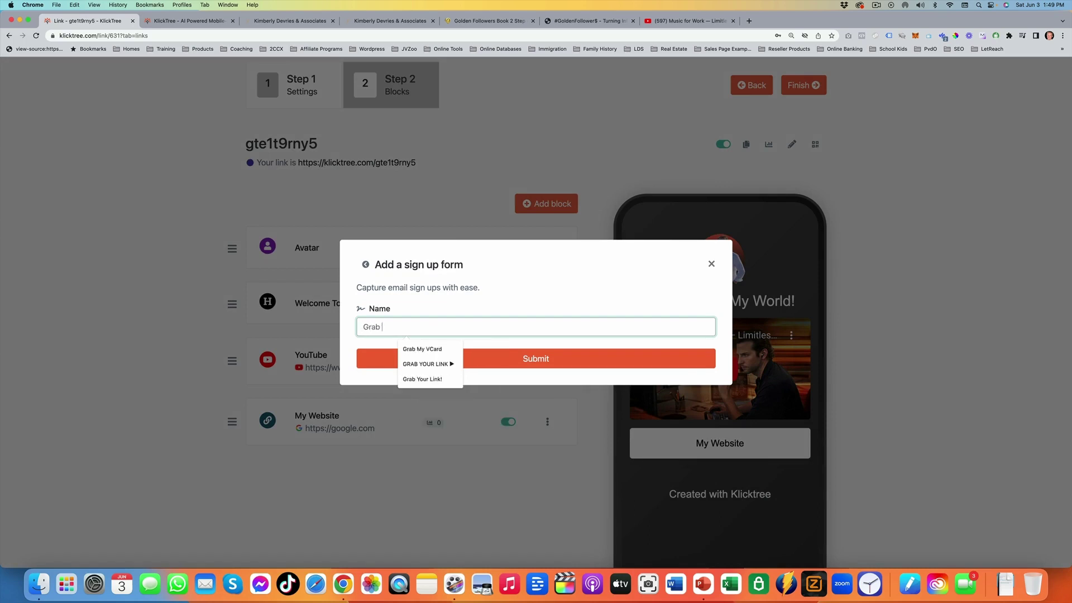
type("My Bo")
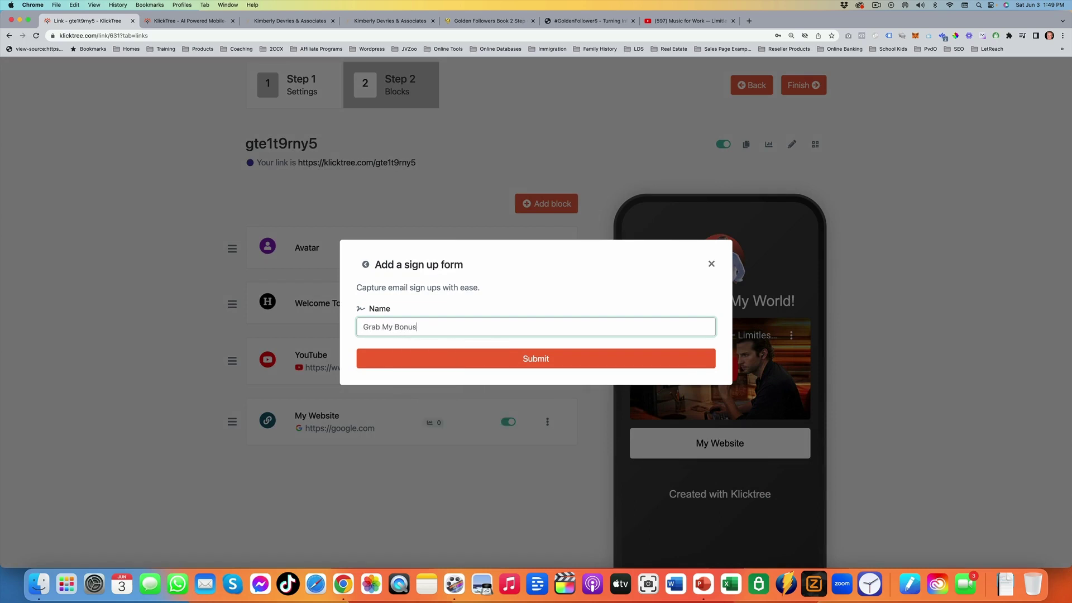
type("nus")
left_click(561, 358)
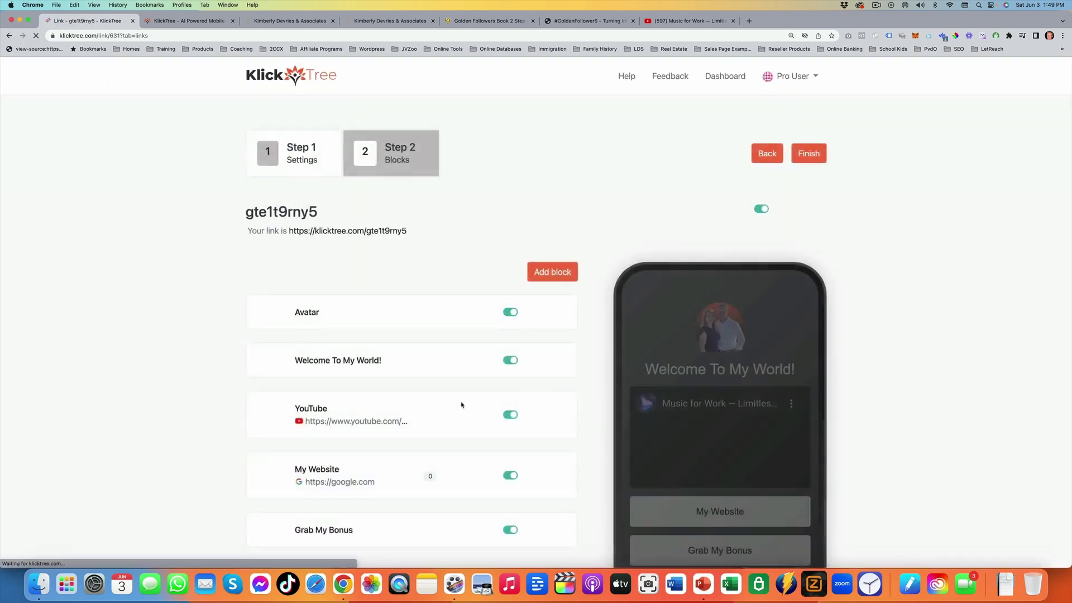
Step: Open the Grab My Bonus block and expand its form settings
scroll(458, 408, "down", 3)
left_click(331, 417)
scroll(451, 412, "down", 2)
left_click(425, 333)
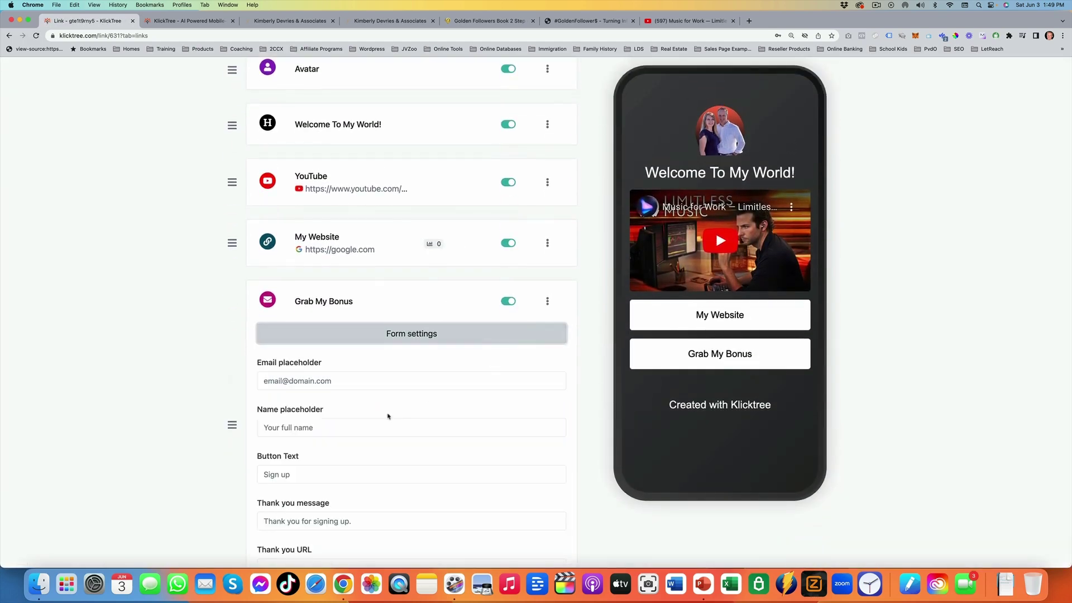
scroll(346, 346, "down", 2)
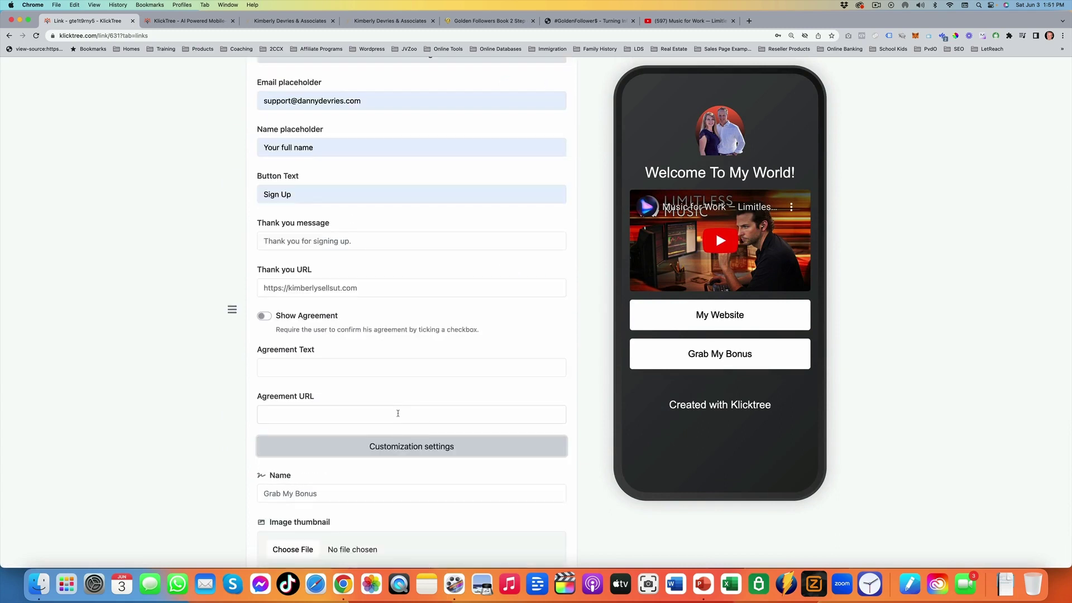
Step: Choose fab fa-accusoft as the Grab My Bonus button's icon in its customization settings
scroll(397, 413, "down", 3)
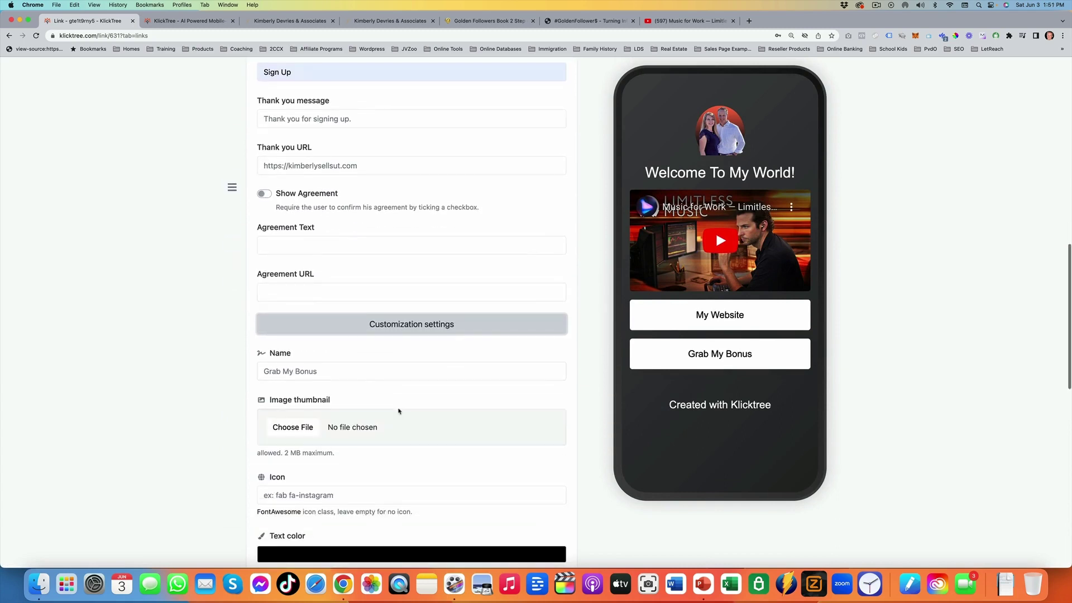
scroll(399, 406, "down", 2)
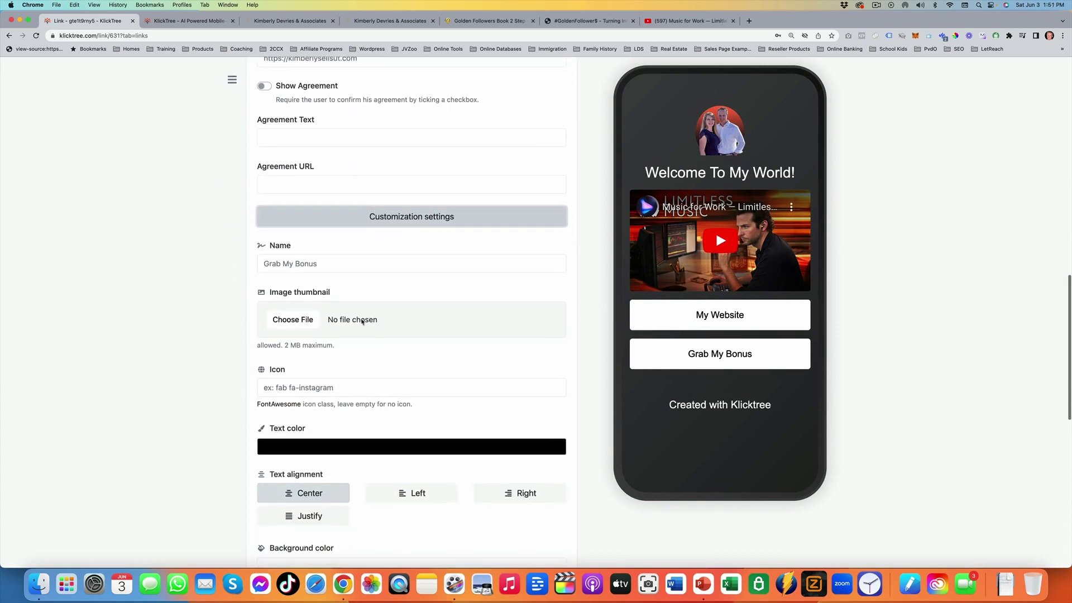
left_click(335, 387)
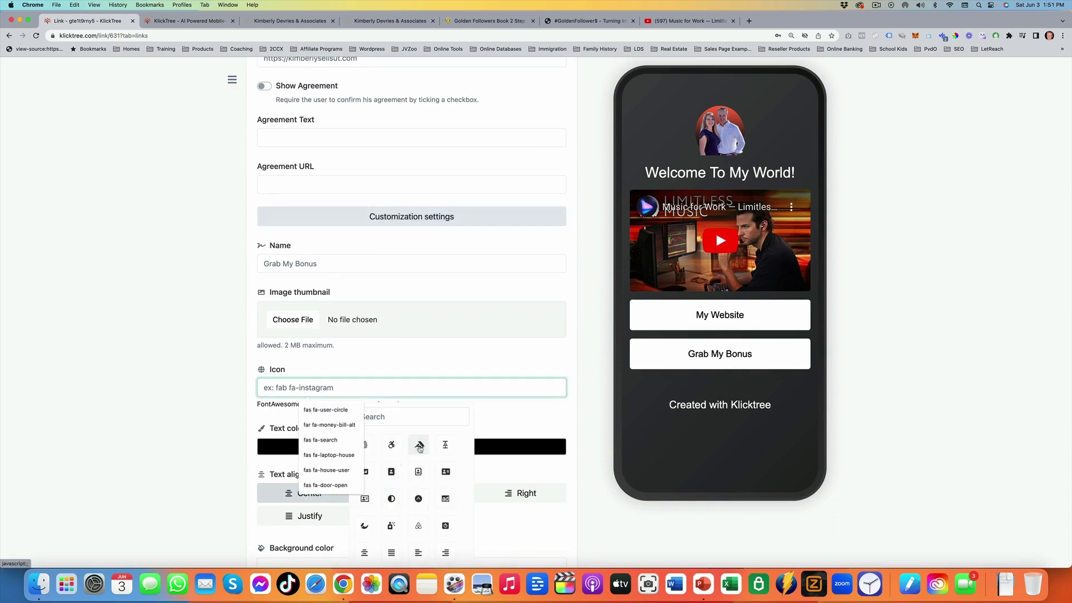
left_click(419, 445)
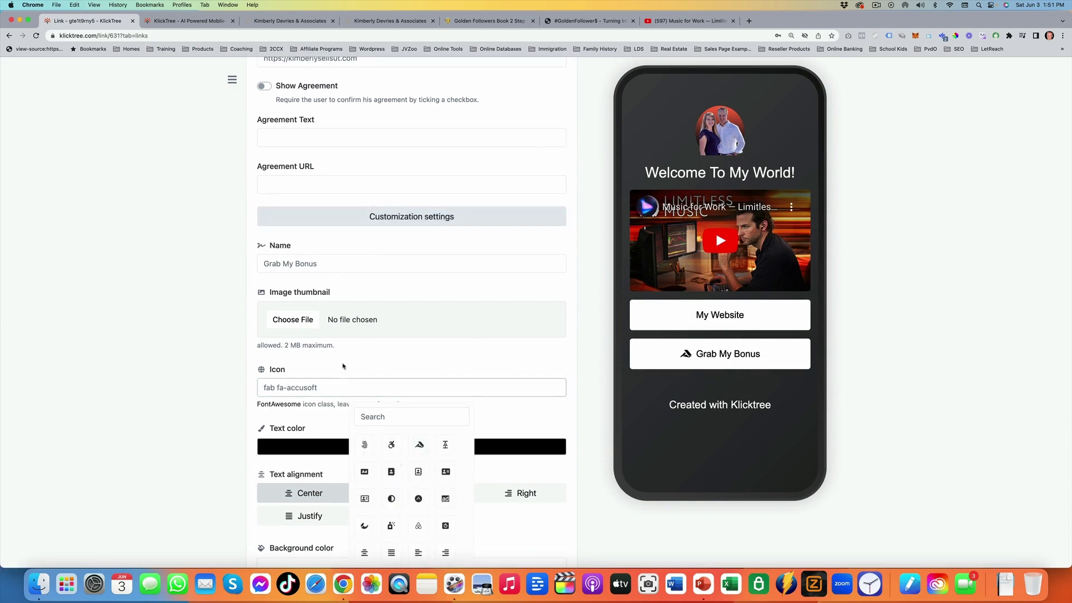
Step: Set the text color of the Grab My Bonus button to white (#FFFFFF)
left_click(375, 388)
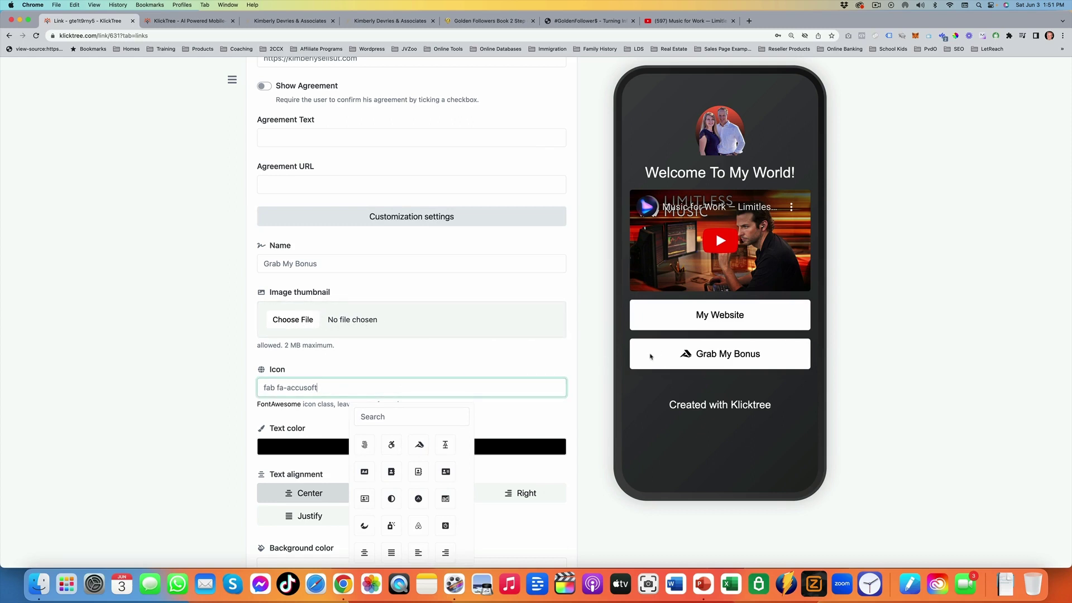
scroll(360, 307, "down", 2)
left_click(504, 347)
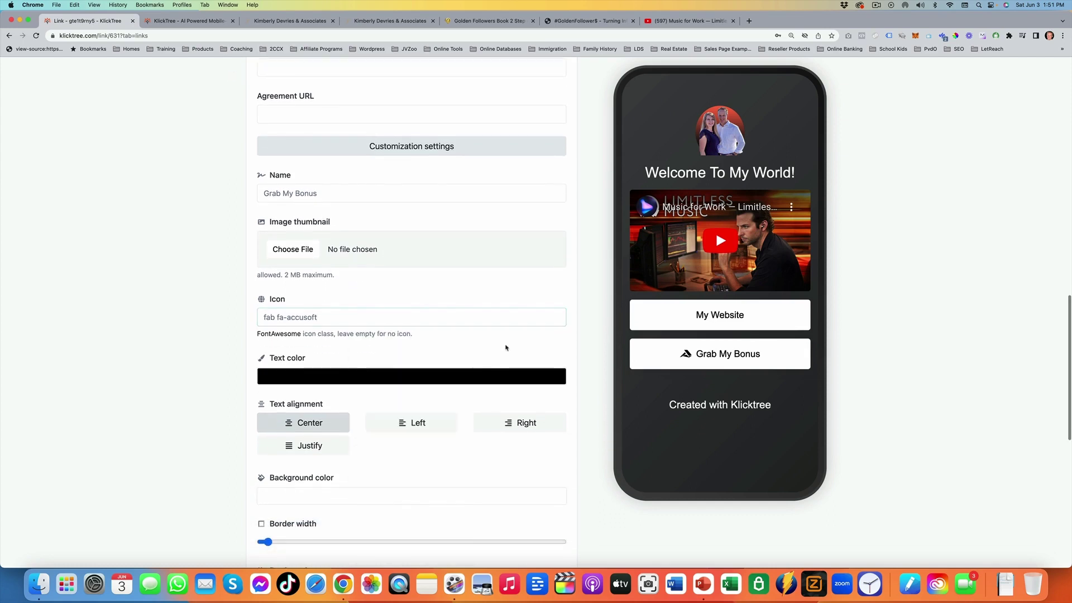
left_click(392, 376)
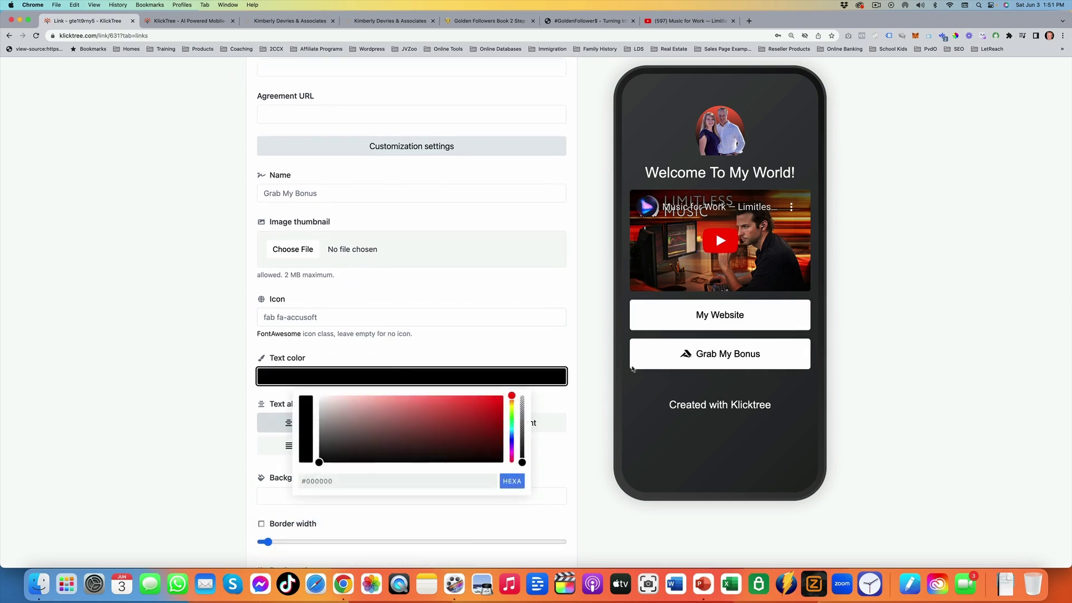
left_click_drag(390, 427, 317, 396)
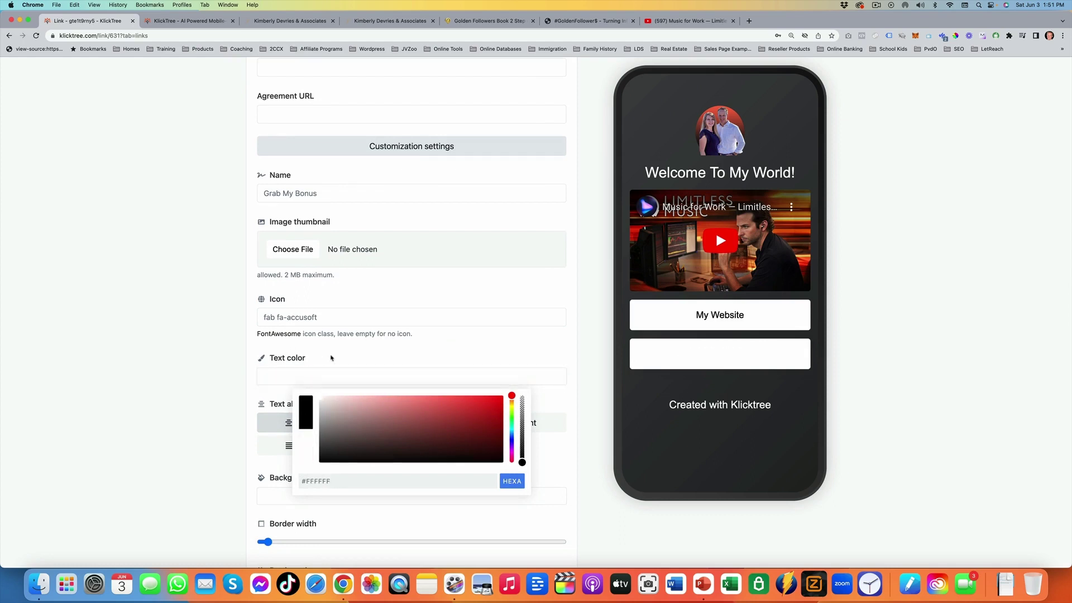
left_click(330, 359)
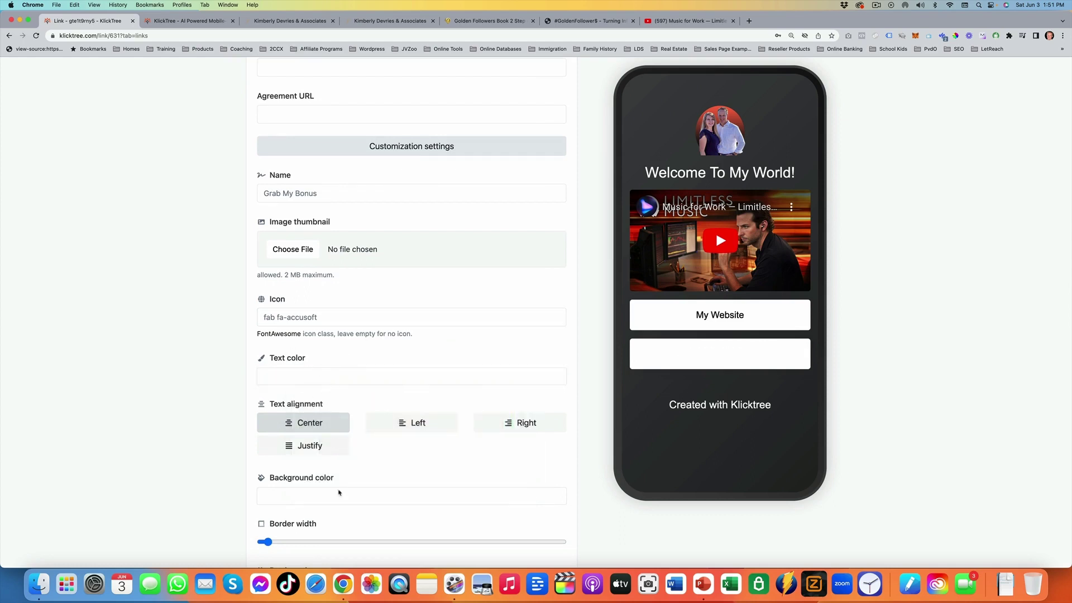
Step: Set the background color of the Grab My Bonus button to dark gray
left_click(337, 494)
left_click(328, 536)
left_click_drag(328, 536, 319, 561)
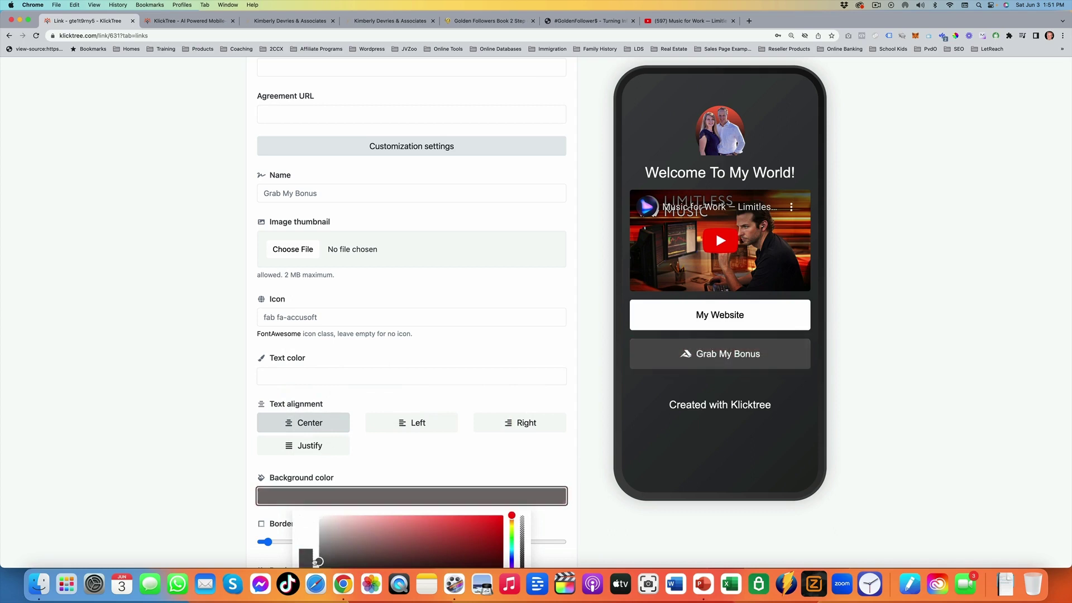
scroll(557, 251, "down", 4)
left_click(556, 252)
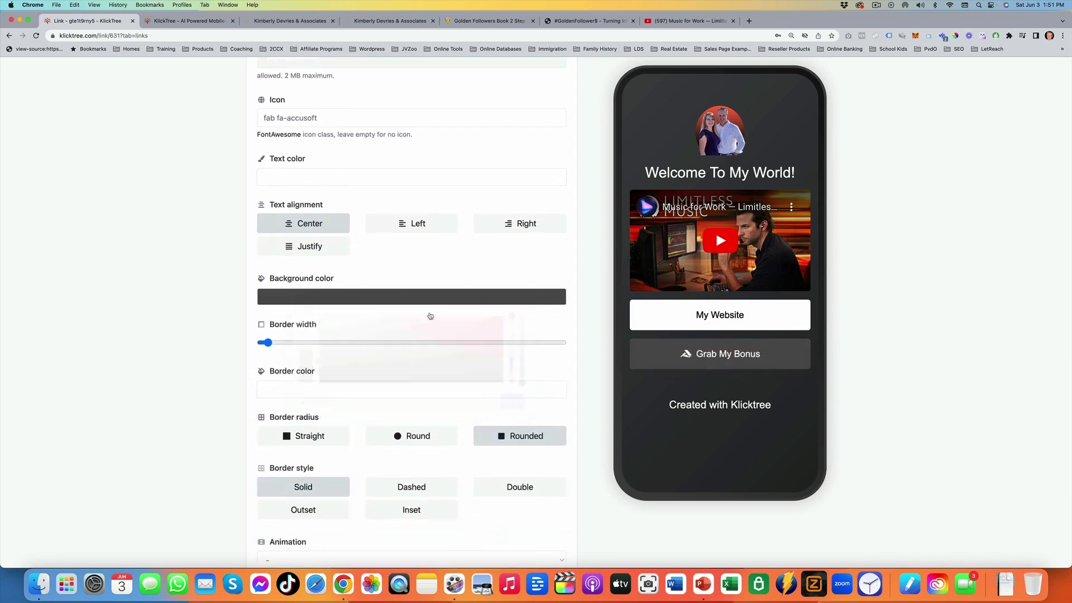
Step: Give the Grab My Bonus button a Round border radius and save the block's changes
scroll(388, 335, "down", 3)
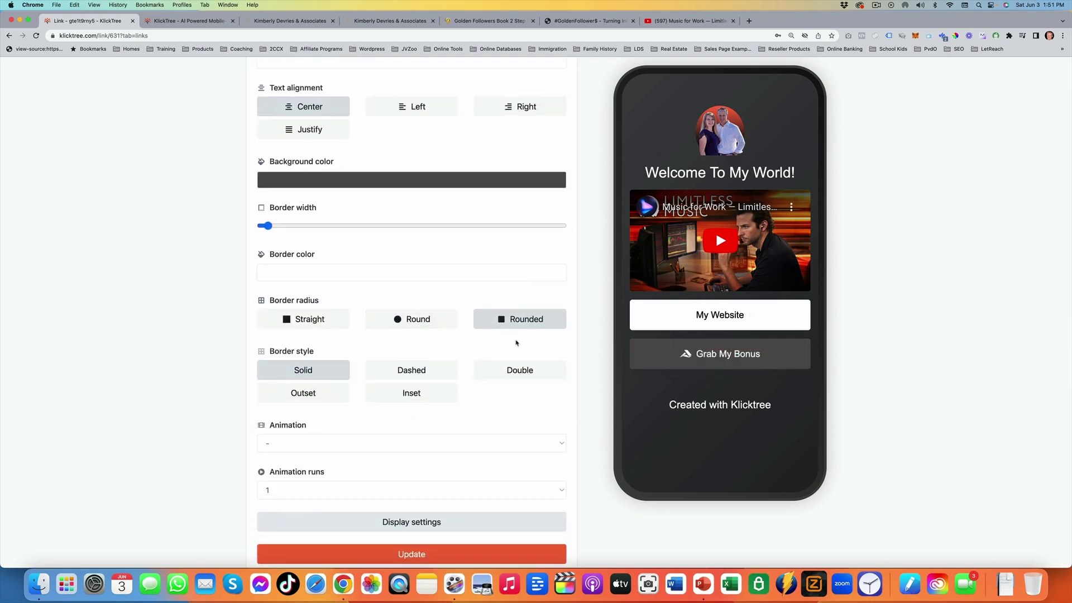
left_click(407, 322)
left_click(514, 327)
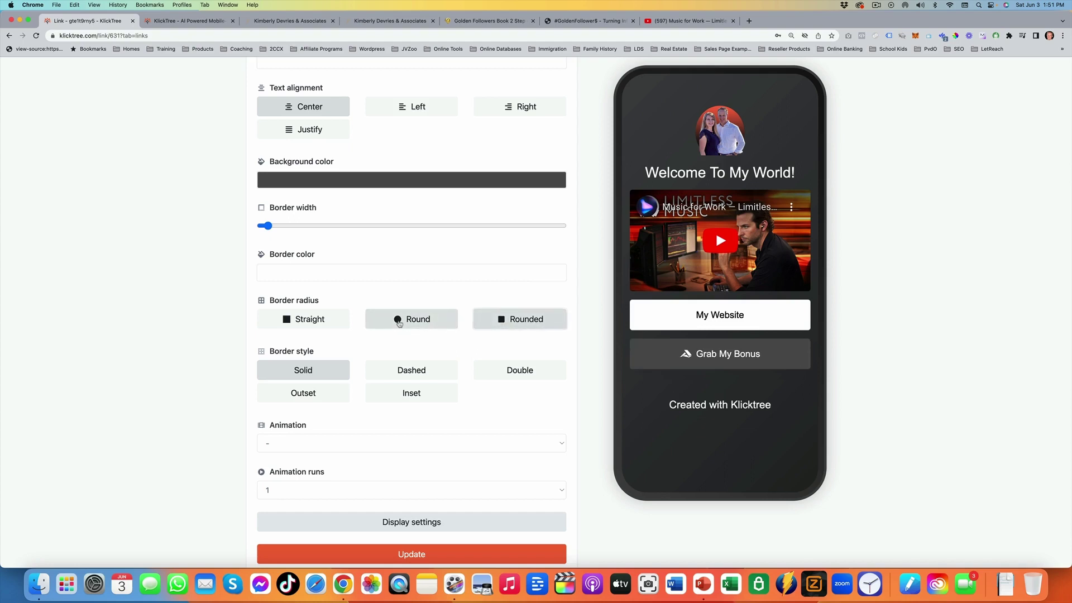
left_click(400, 323)
scroll(424, 386, "down", 4)
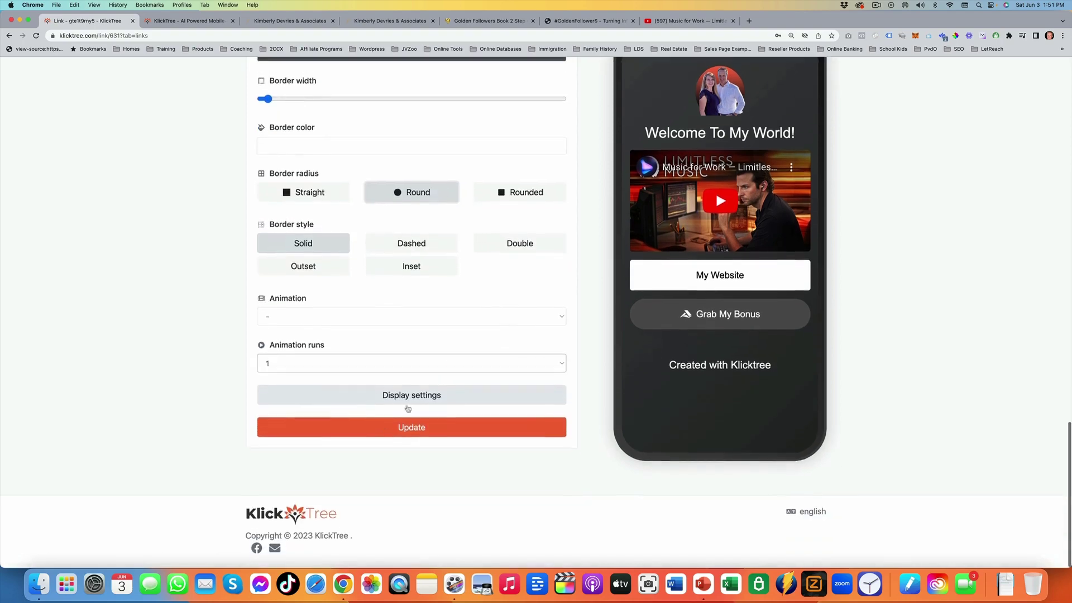
left_click(416, 439)
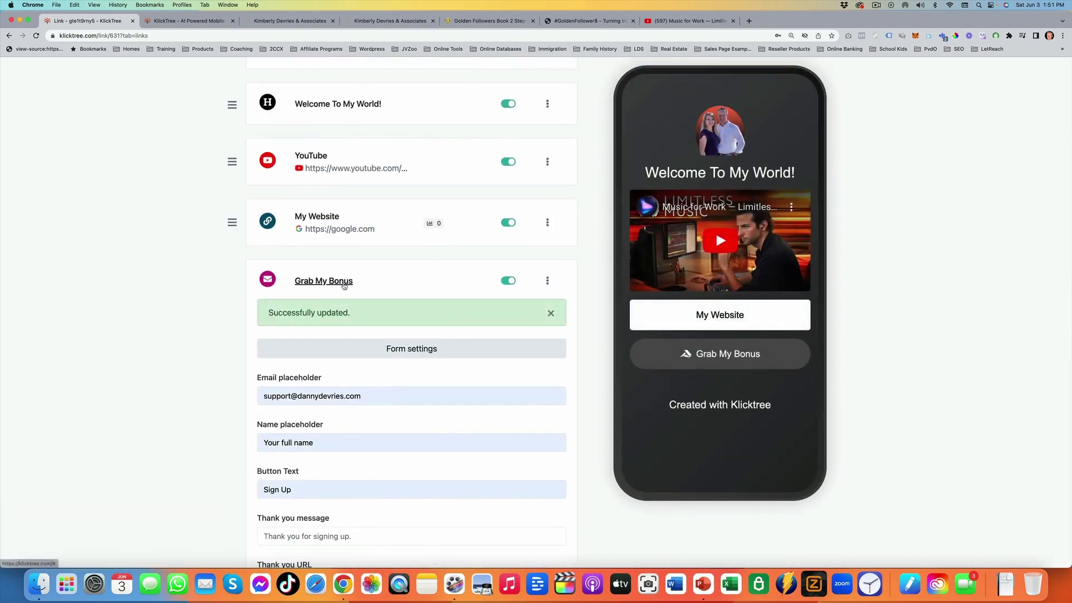
Step: Collapse the Grab My Bonus block and add an image block with the #Golden Followers exclusive training picture
left_click(354, 279)
scroll(506, 281, "up", 5)
left_click(543, 278)
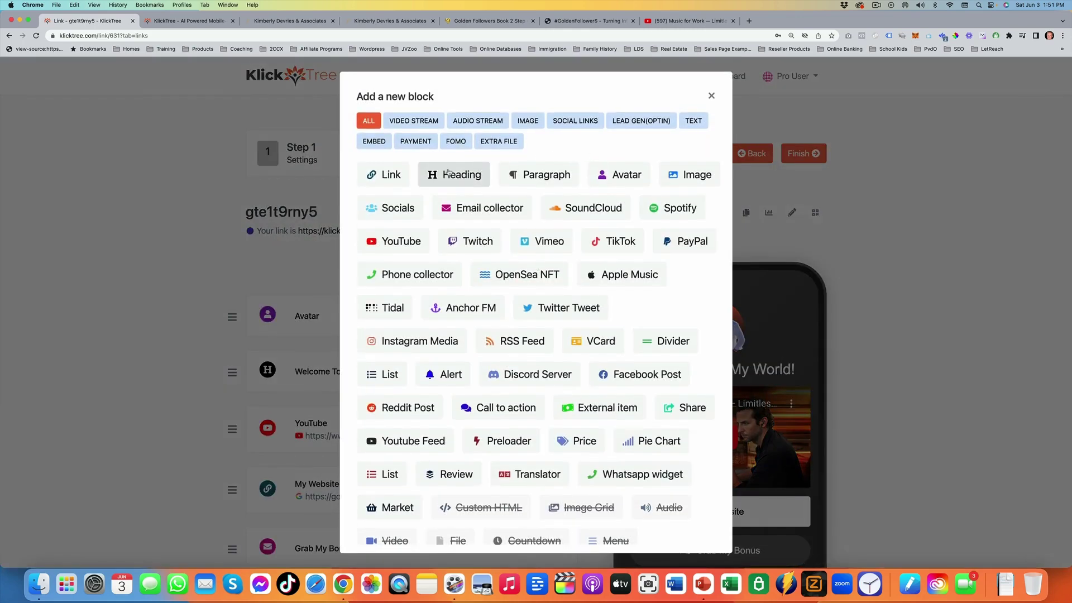
left_click(677, 176)
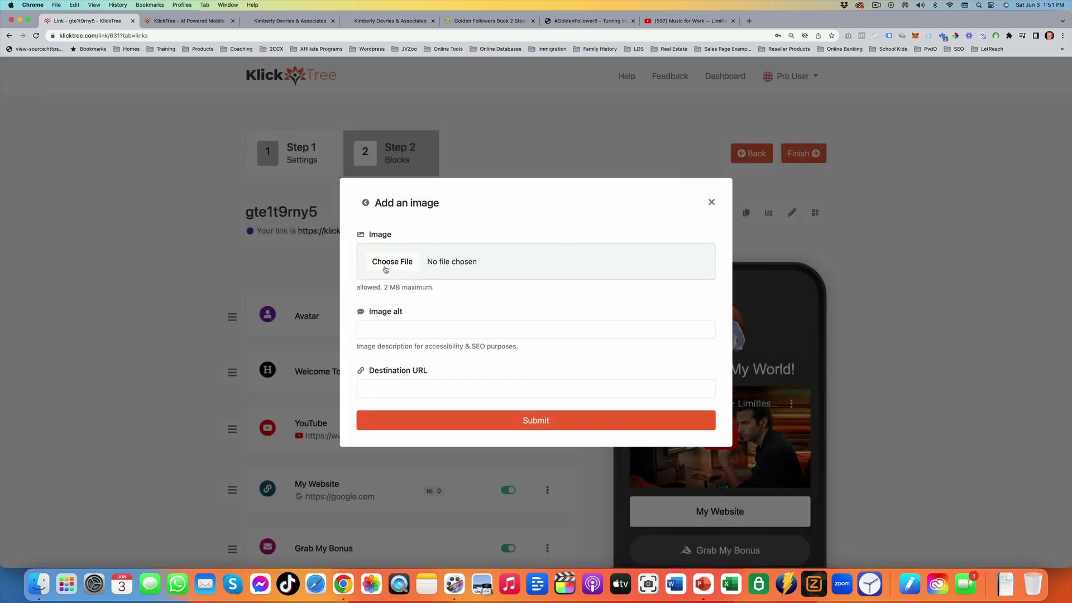
left_click(391, 265)
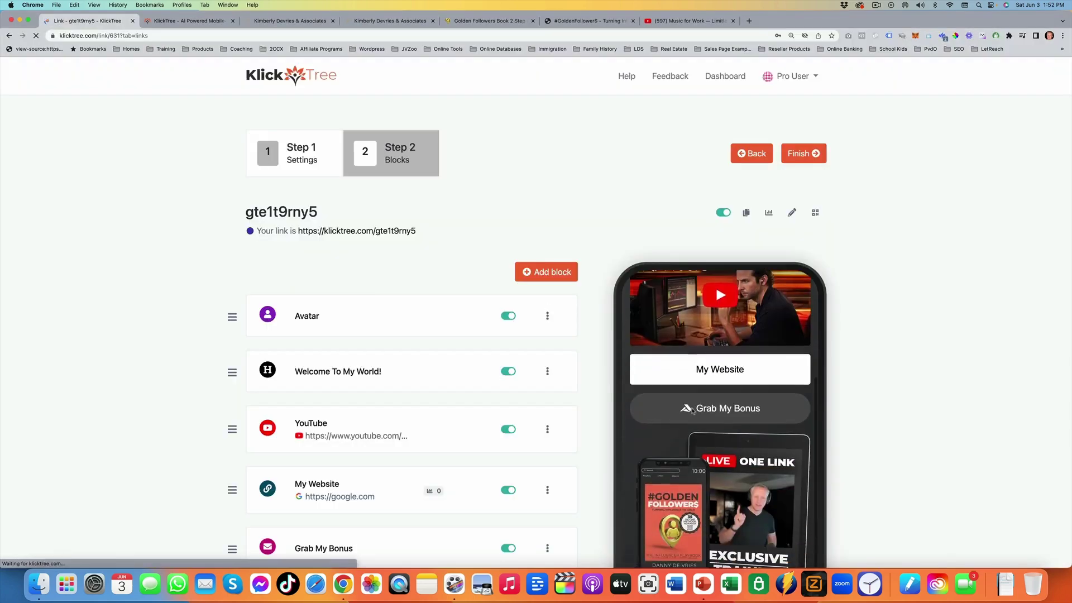
scroll(715, 136, "down", 3)
scroll(715, 136, "down", 1)
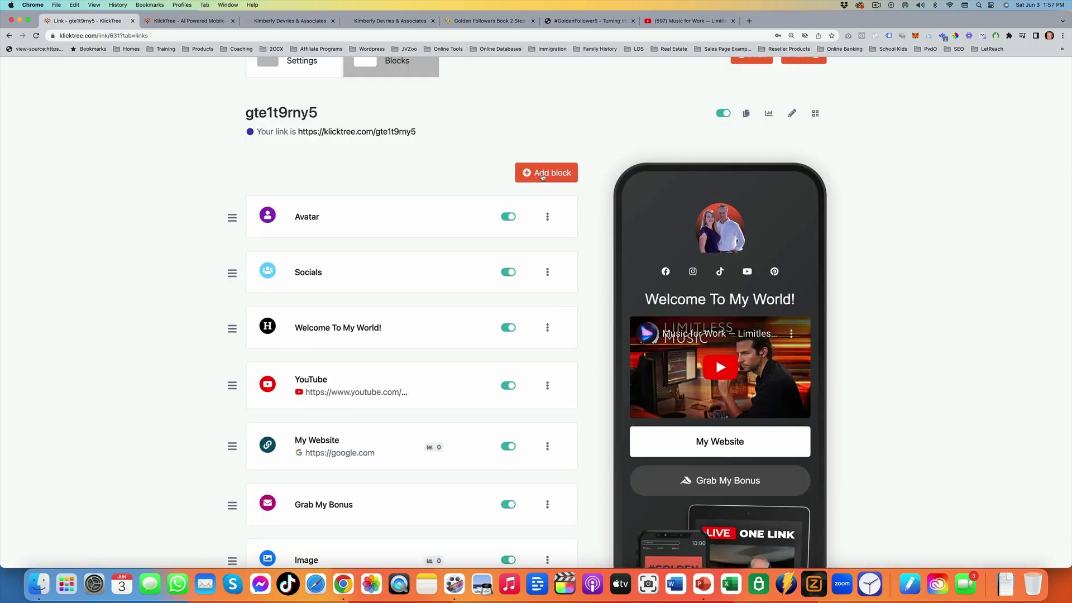
Step: Add a VCard block, using the contact's first name as its name
left_click(542, 177)
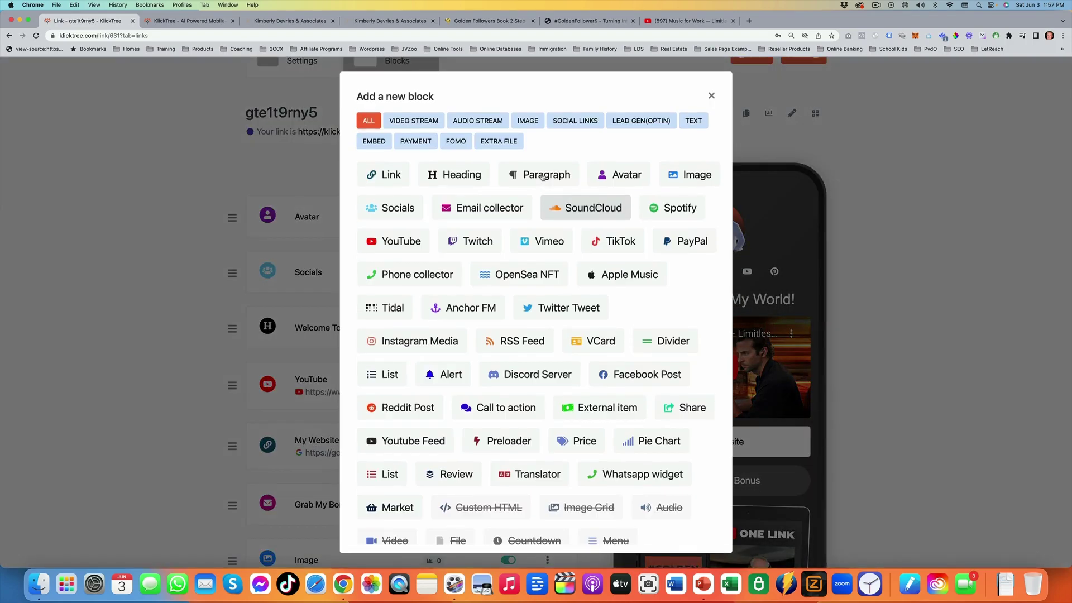
left_click(599, 343)
left_click(449, 329)
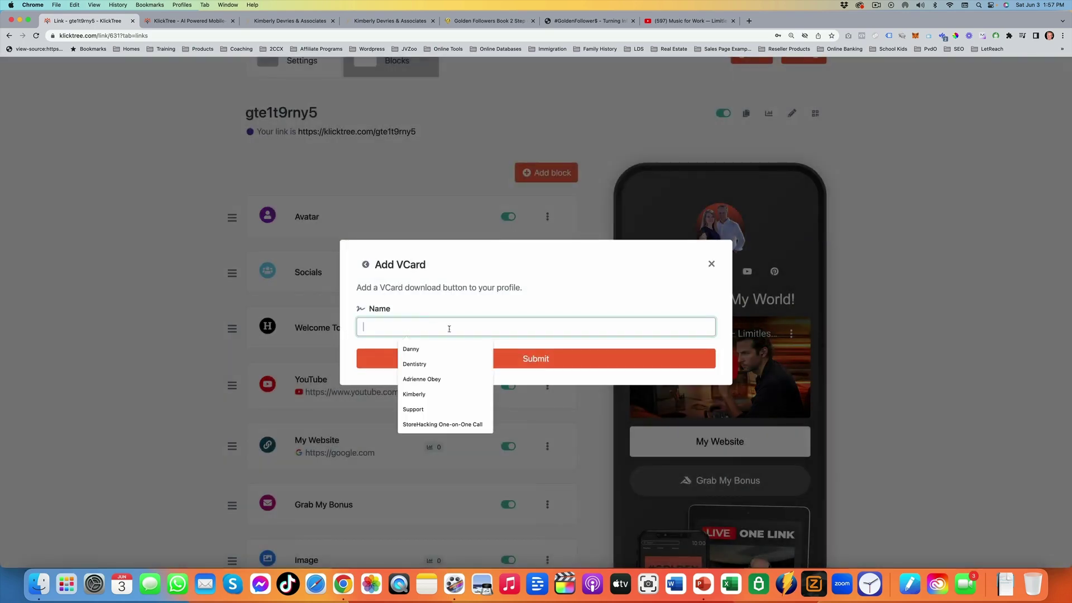
left_click(426, 395)
left_click(573, 359)
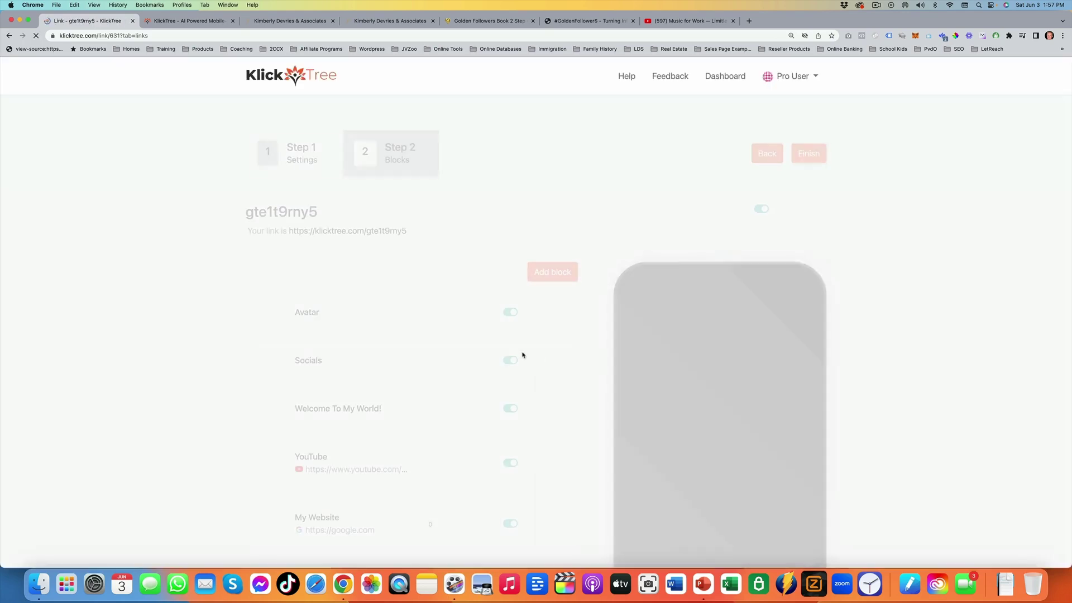
Step: Expand the new block's VCard settings and choose IMG_4223.jpg as the contact's avatar
scroll(414, 339, "down", 5)
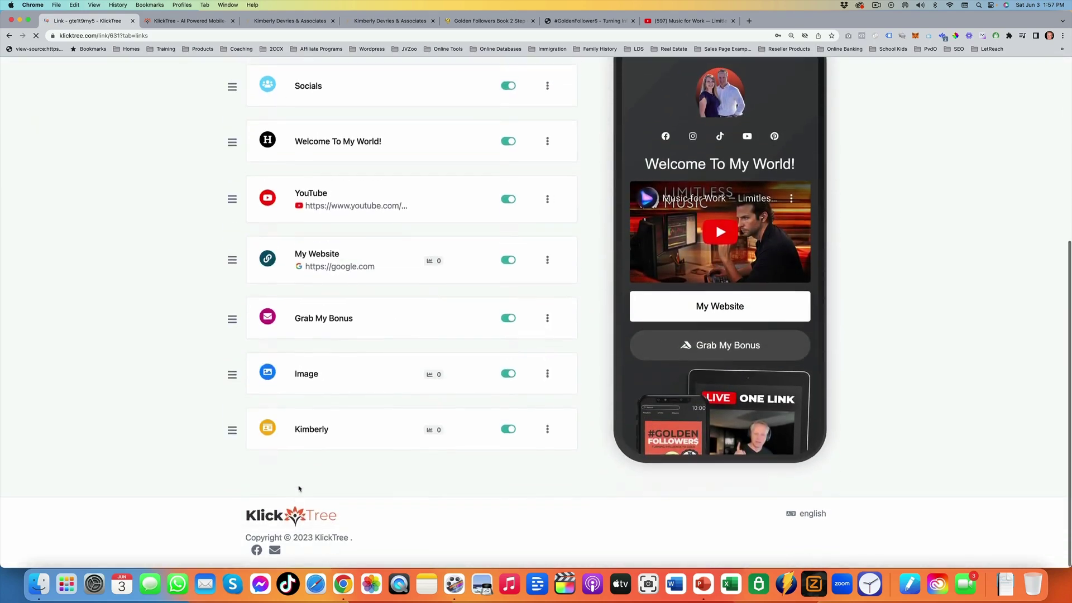
left_click(329, 430)
scroll(330, 430, "down", 2)
left_click(312, 383)
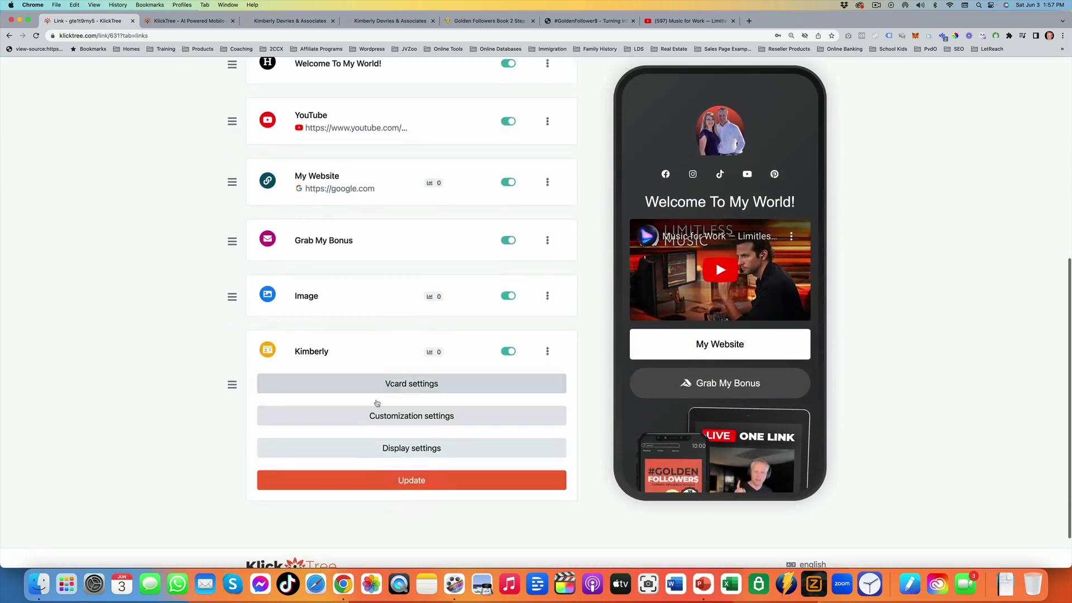
scroll(295, 432, "down", 2)
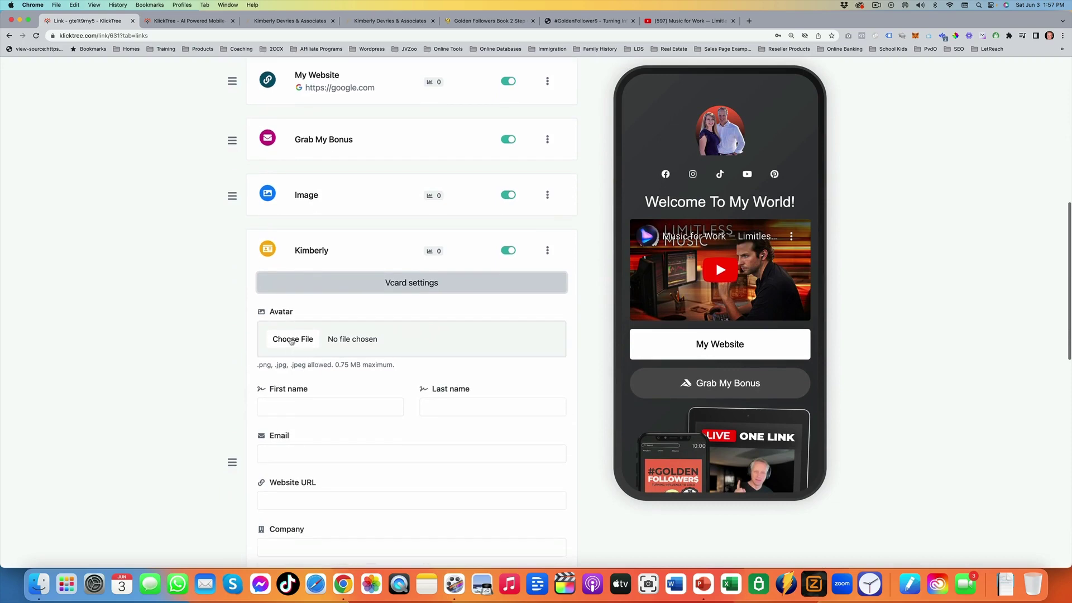
left_click(289, 339)
scroll(614, 299, "down", 1)
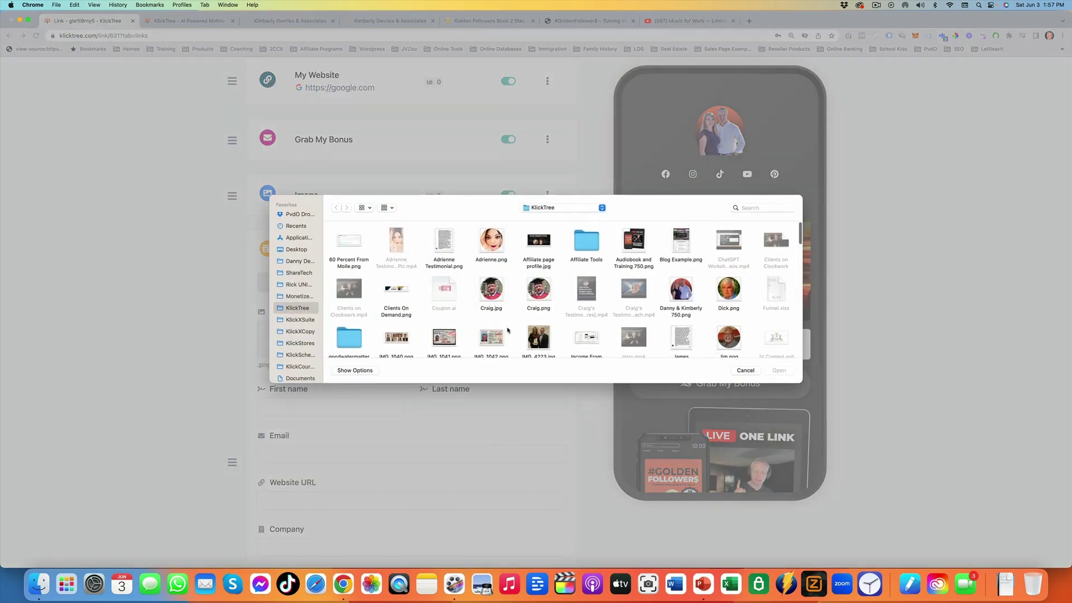
scroll(508, 330, "down", 2)
double_click(545, 310)
Step: Fill in the VCard's contact details from a saved address profile, then replace the first name with the contact's own
left_click(305, 407)
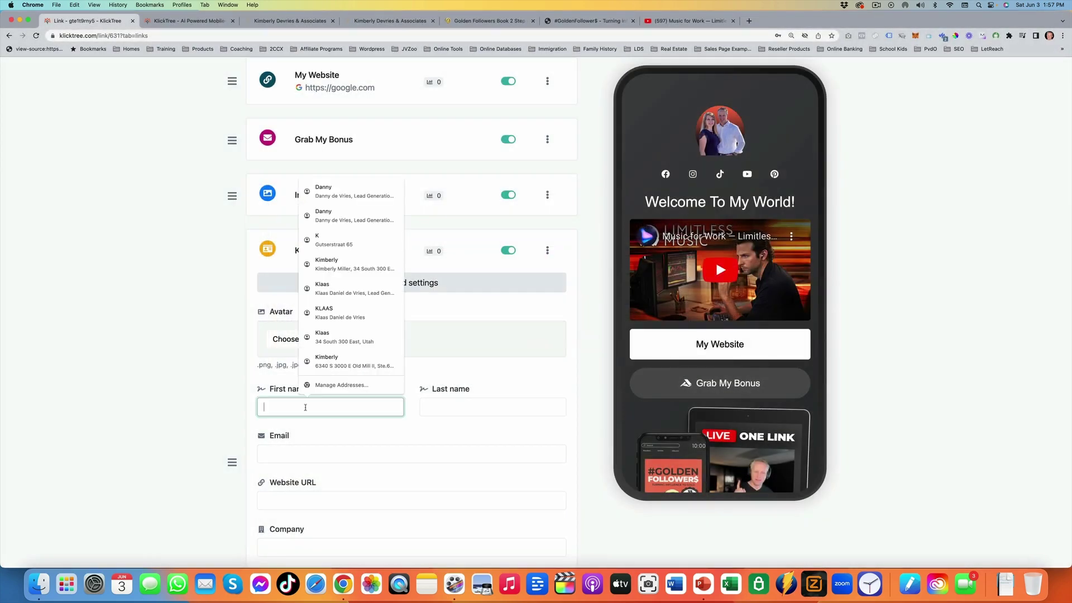
left_click(346, 196)
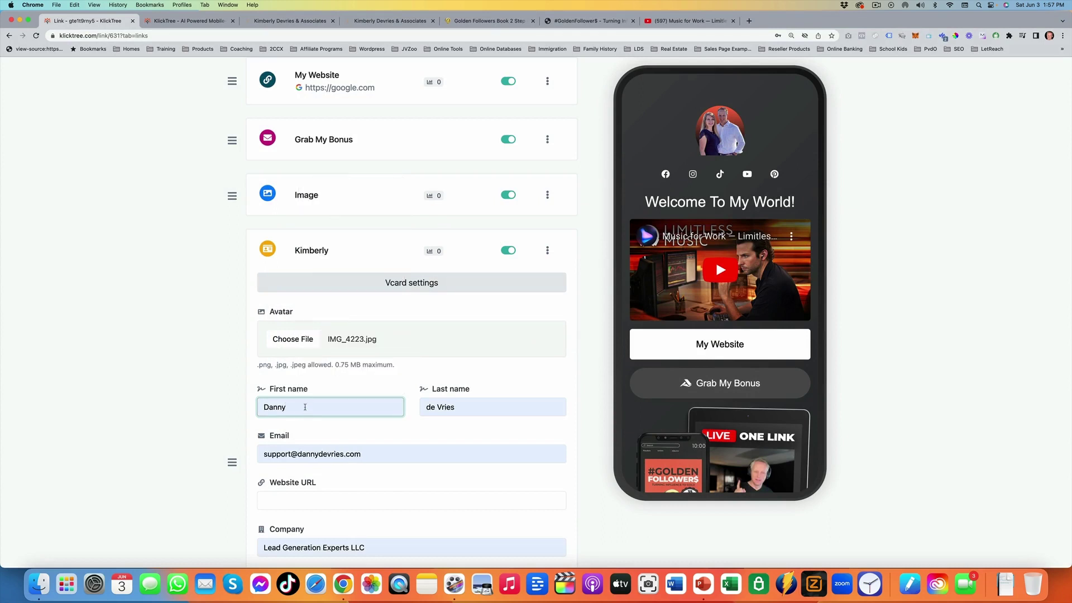
left_click_drag(305, 407, 223, 402)
type("Kimberly")
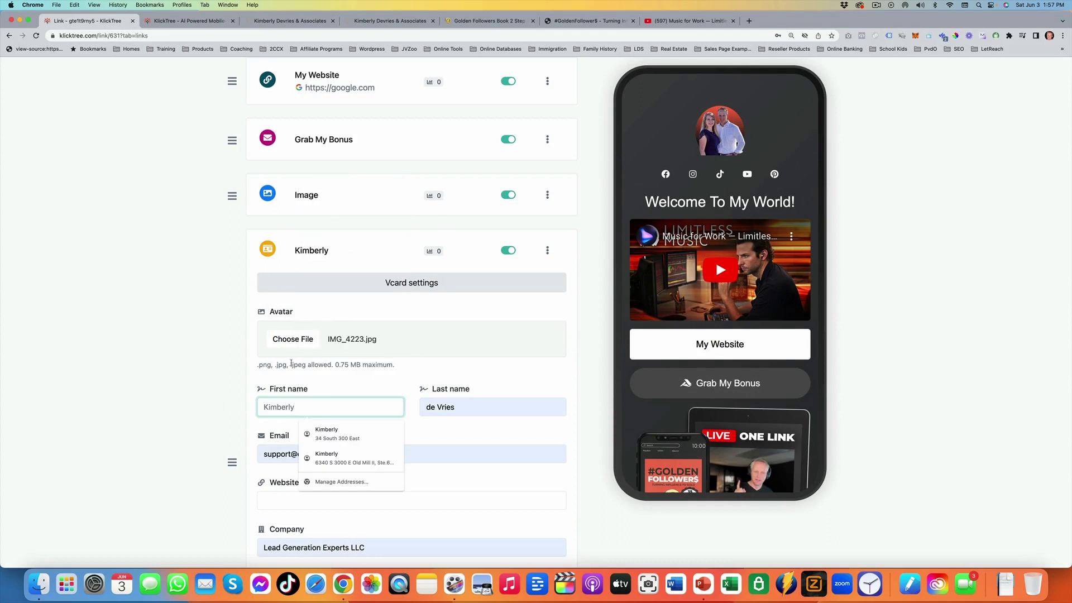
Step: Save the VCard block's contact details and decline storing the address in the browser
scroll(290, 363, "down", 10)
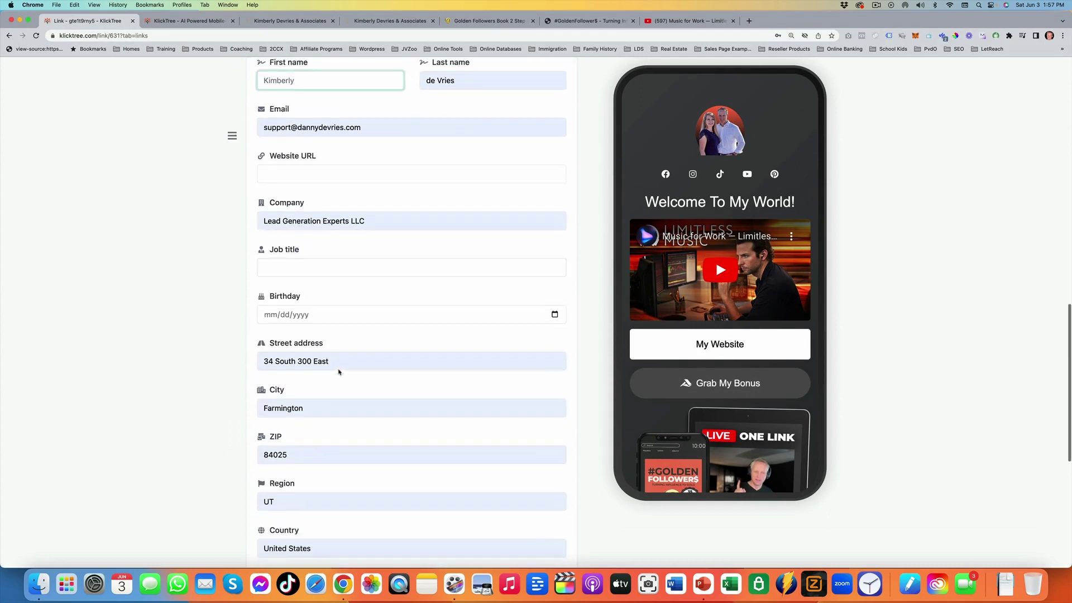
scroll(455, 411, "down", 2)
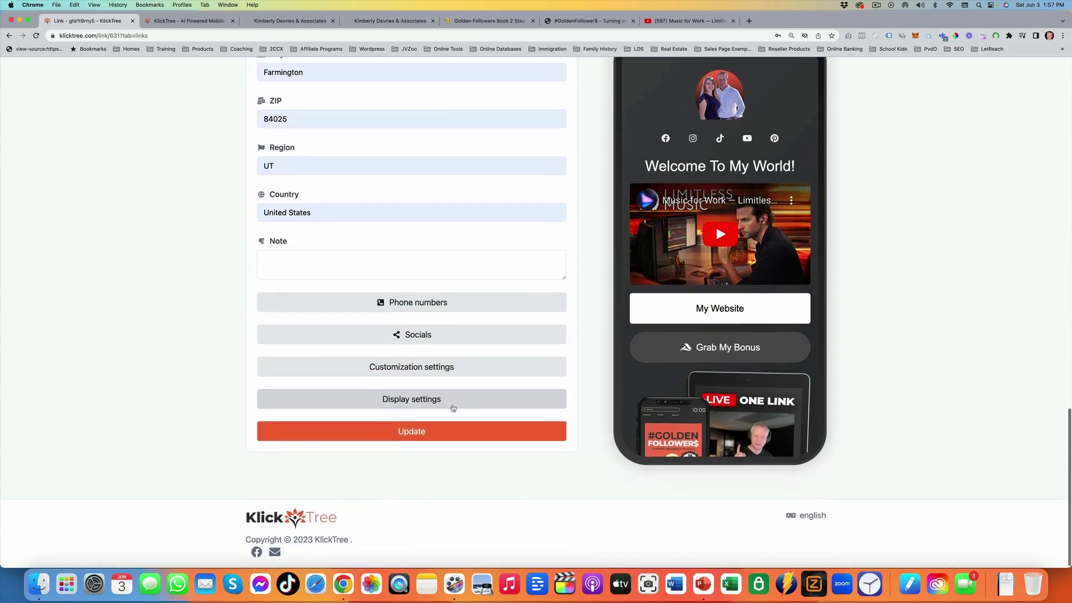
left_click(483, 424)
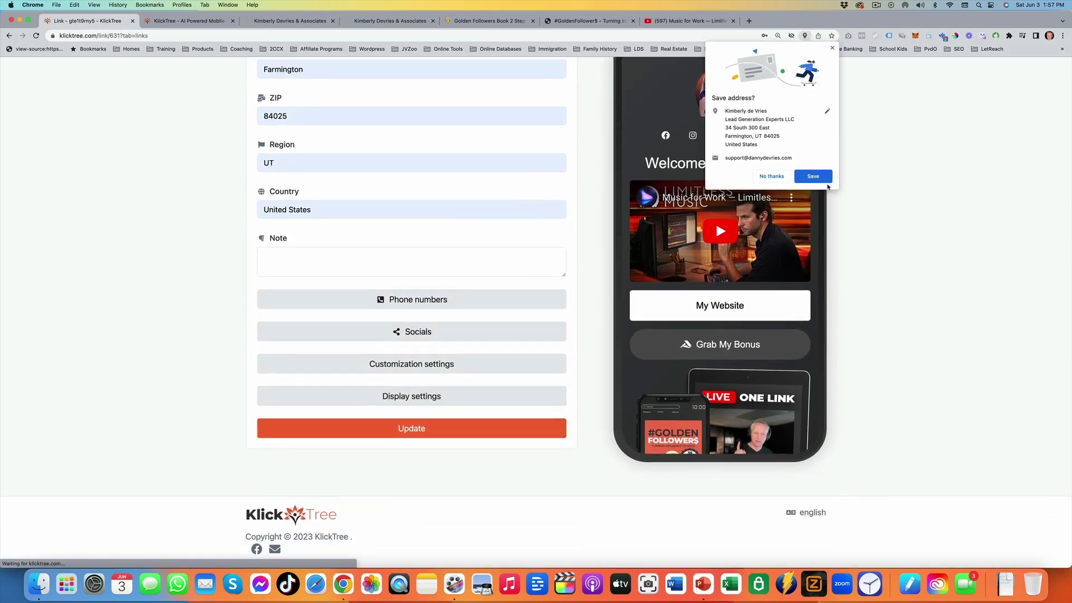
left_click(772, 176)
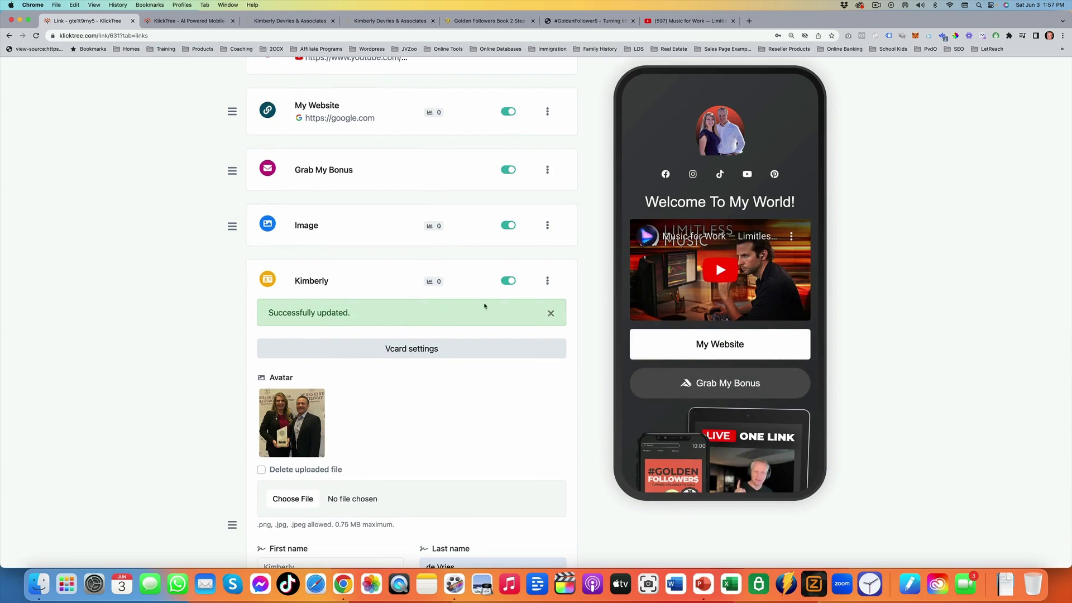
Step: Rename the VCard button to "Grab My VCard" in its customization settings and save the block
scroll(715, 485, "down", 10)
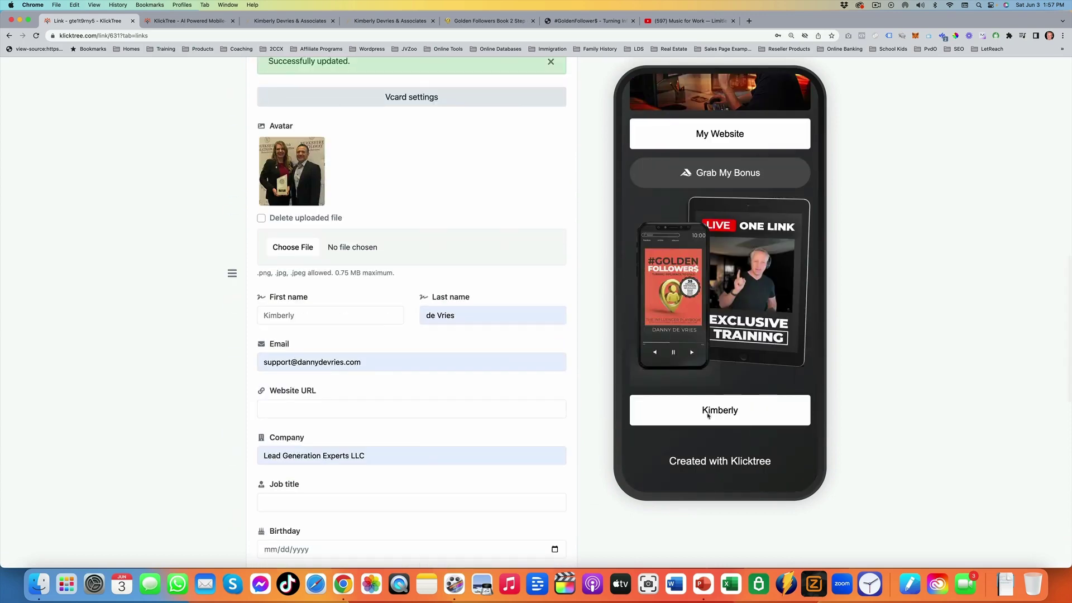
scroll(398, 475, "down", 10)
left_click(398, 475)
left_click_drag(399, 475, 241, 474)
type("Grab My VCard")
scroll(374, 433, "down", 5)
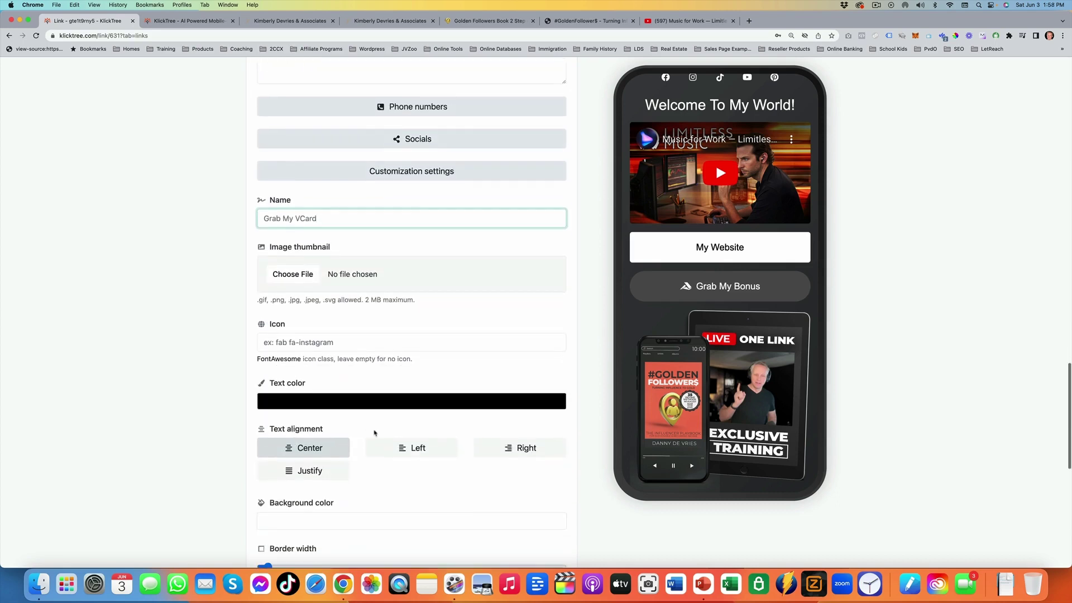
scroll(374, 433, "down", 8)
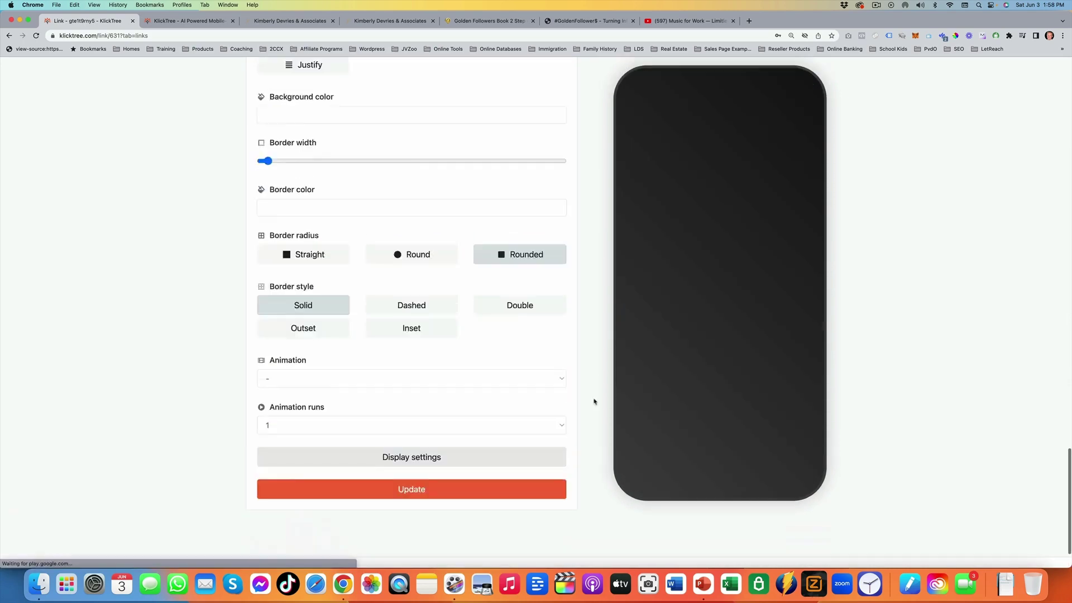
scroll(744, 382, "down", 10)
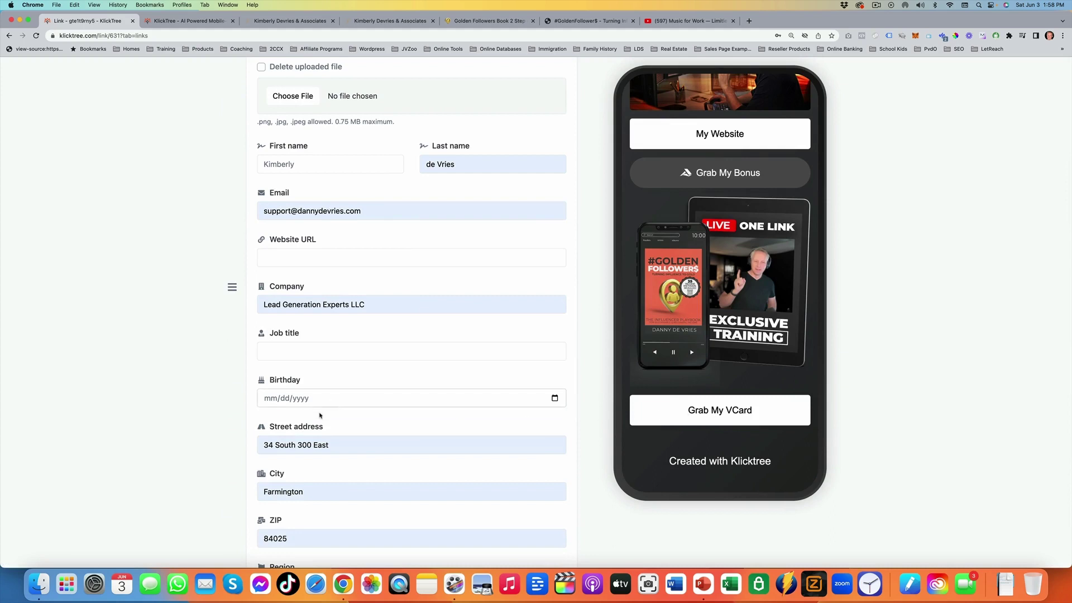
Step: Collapse the VCard block, move it directly below Socials, and finish the link page
scroll(318, 402, "up", 7)
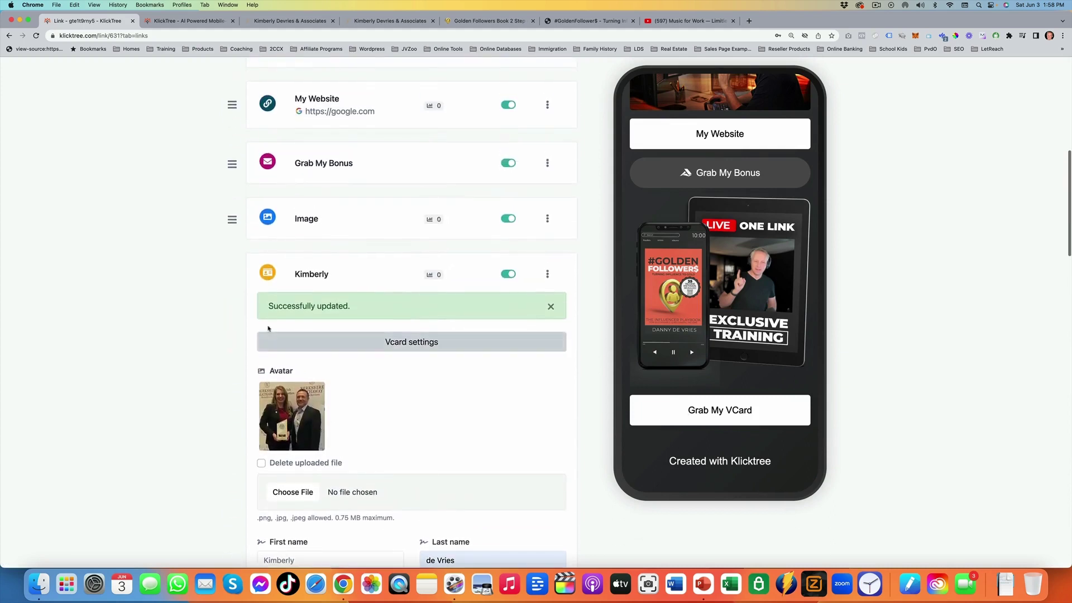
left_click(311, 274)
left_click_drag(229, 429, 255, 114)
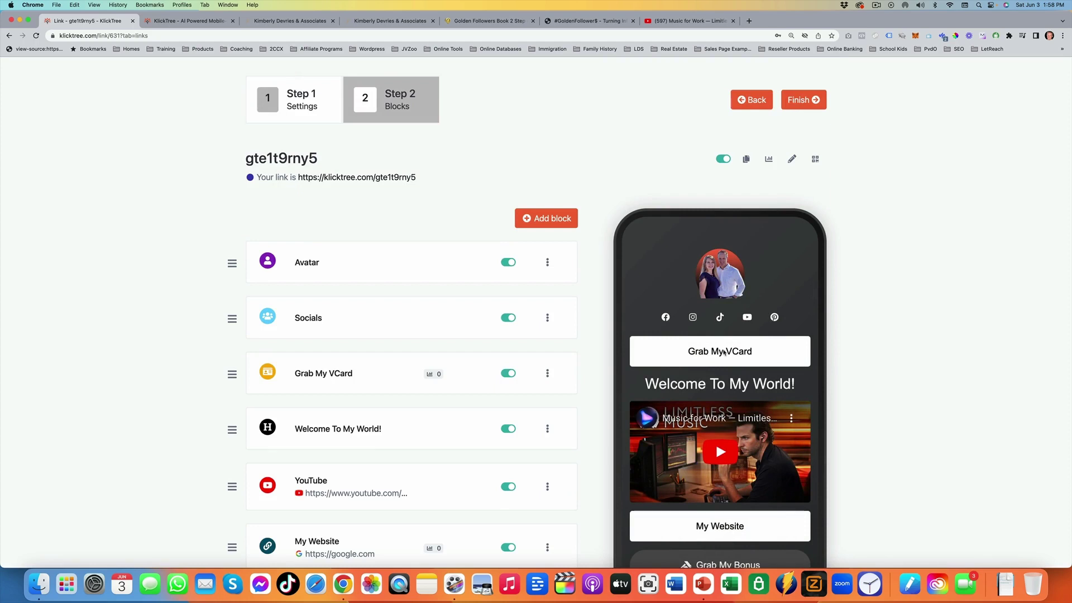
left_click(823, 105)
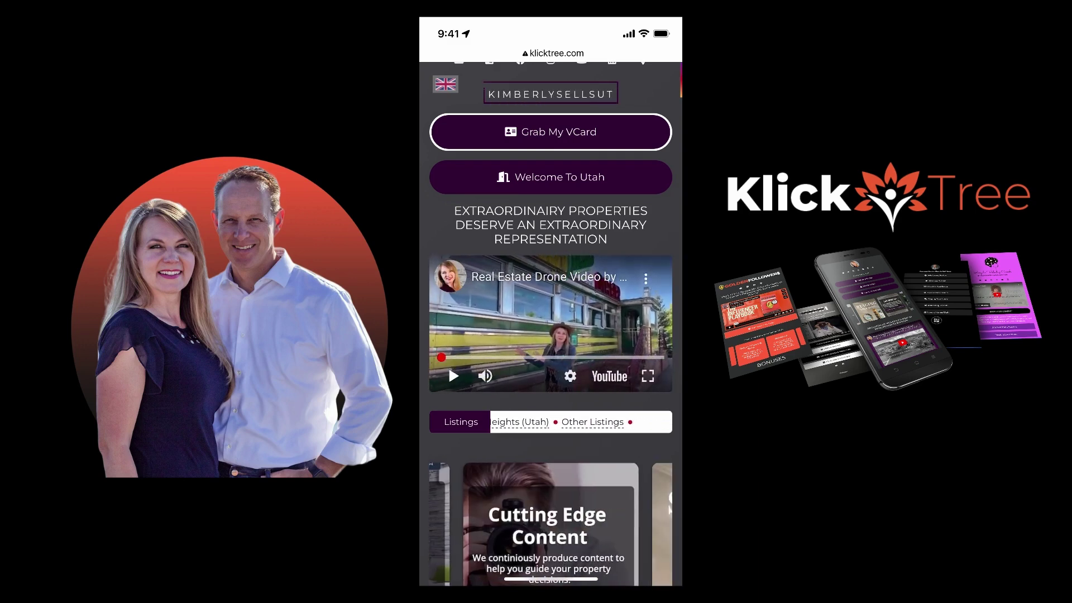
Step: Look through the sample real estate page on the phone and bring up the call option from Call Me Now!
scroll(550, 324, "down", 5)
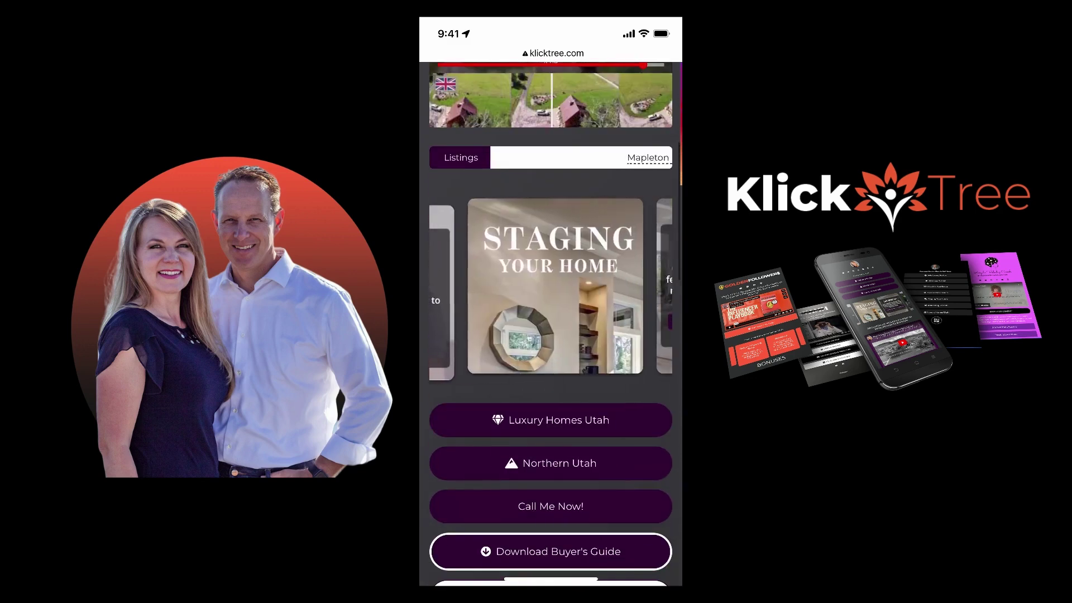
scroll(551, 324, "up", 2)
scroll(550, 324, "down", 2)
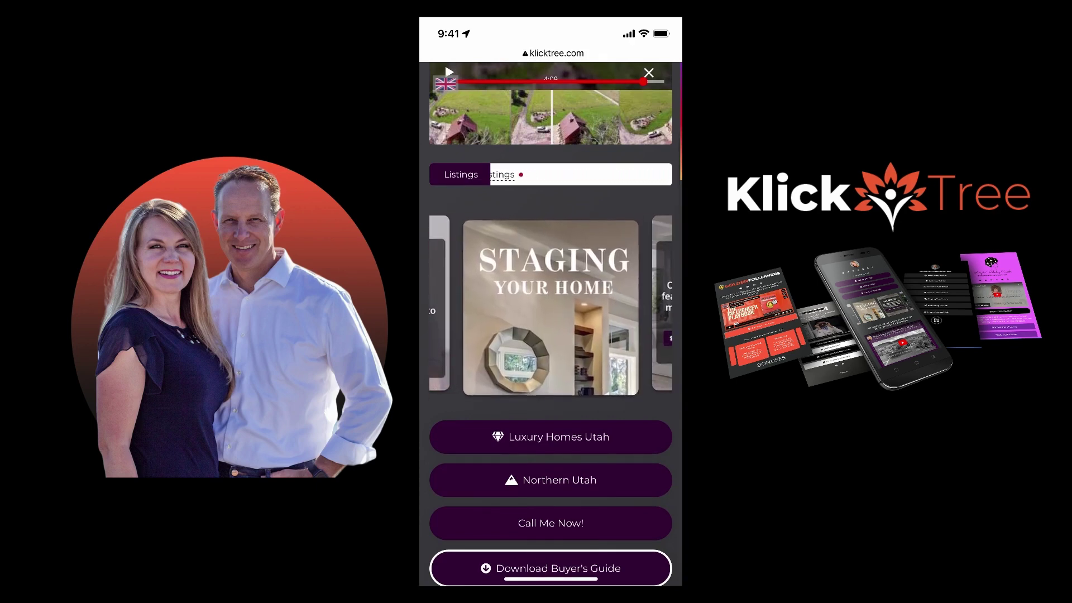
scroll(550, 324, "down", 2)
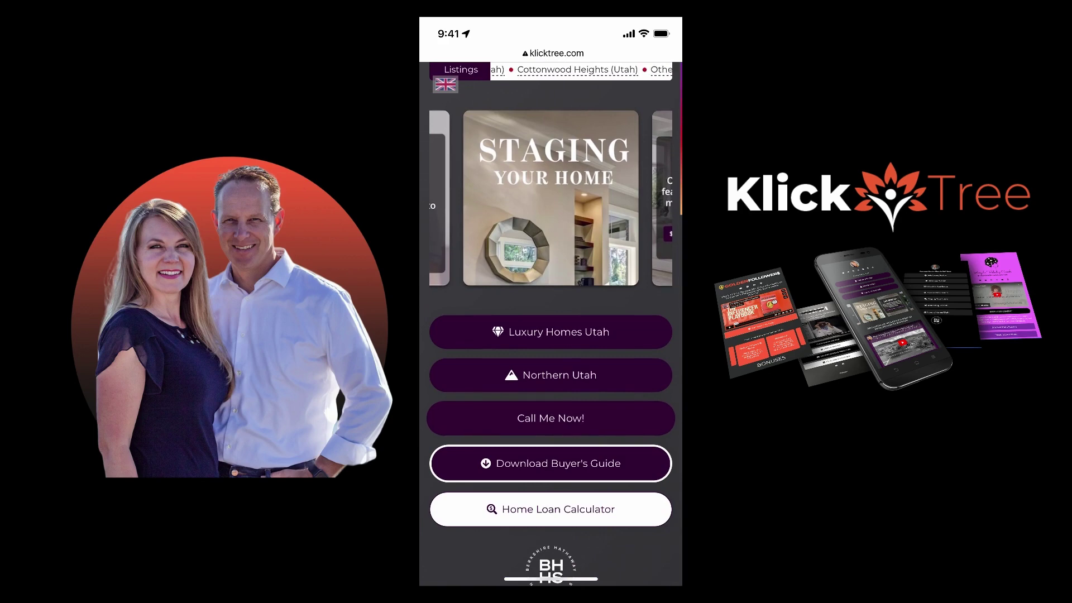
left_click(550, 418)
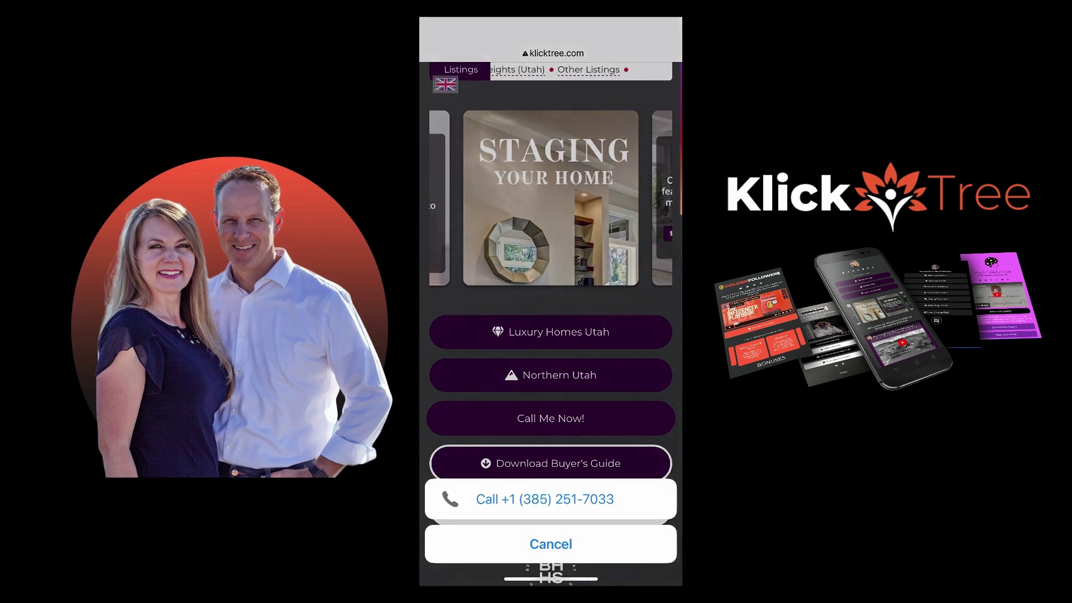